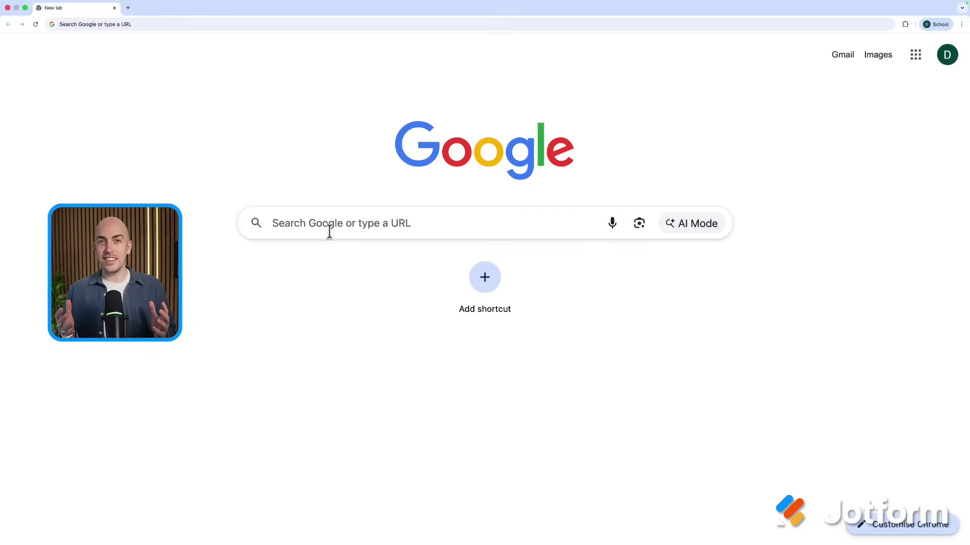
Start typing the forms.new address into the Google search box on a new tab
click(325, 228)
Go to forms.new to open a new untitled Google form
text(fo)
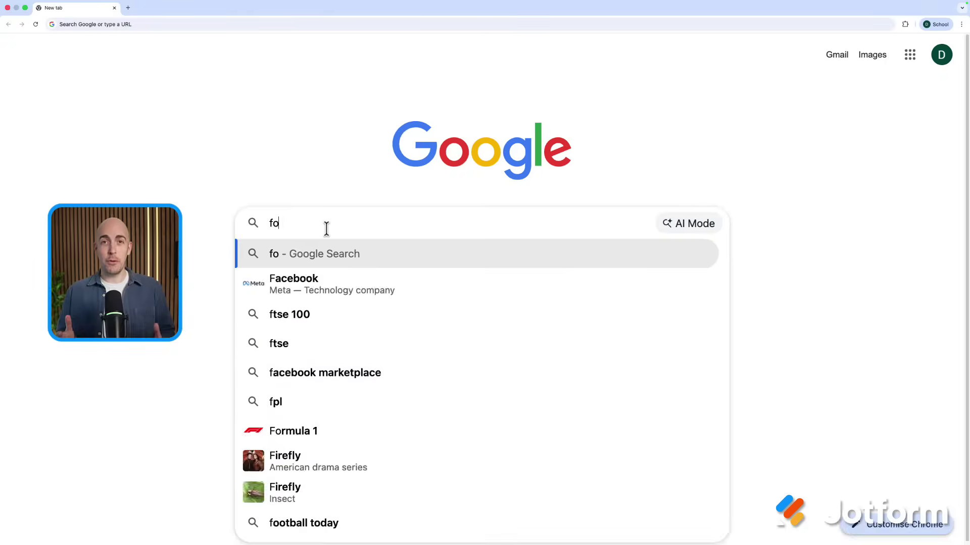
text(rms.new)
key(Return)
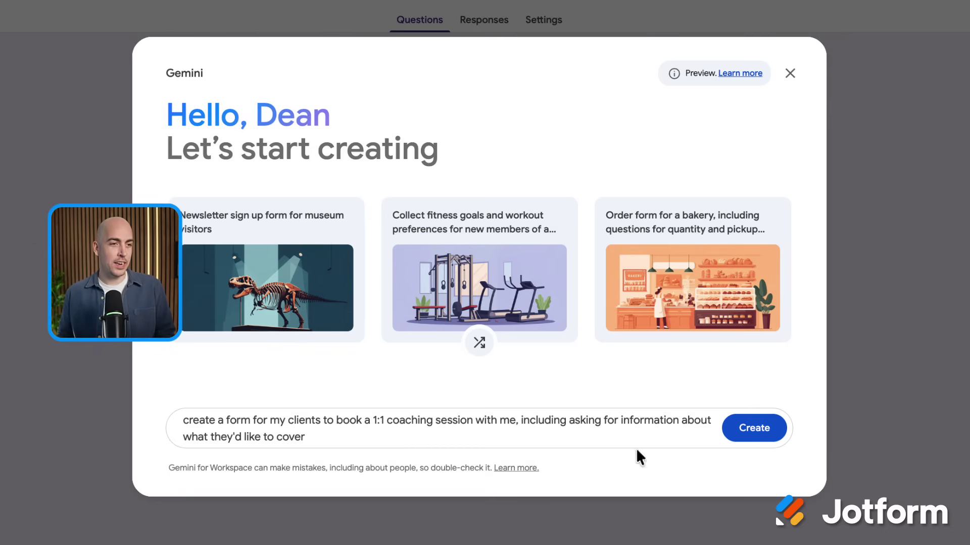
Generate the coaching booking form with Gemini and accept its draft with name, email, date and time questions
click(753, 430)
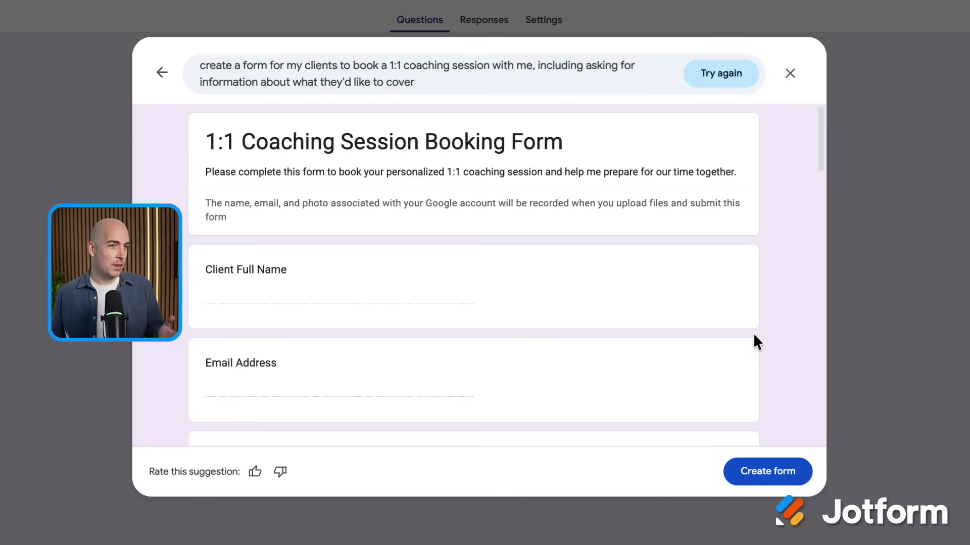
scroll(776, 271, down, 3)
scroll(778, 275, down, 14)
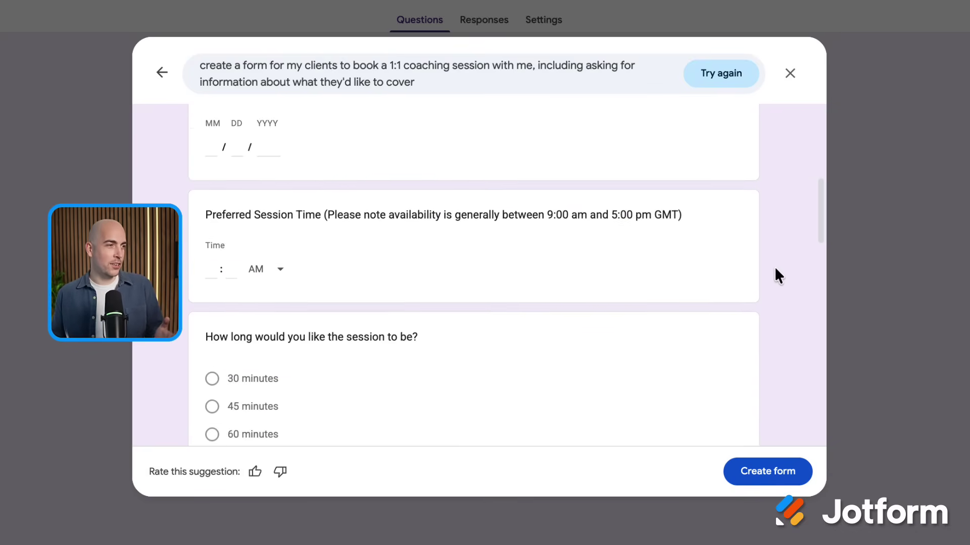
scroll(776, 275, down, 8)
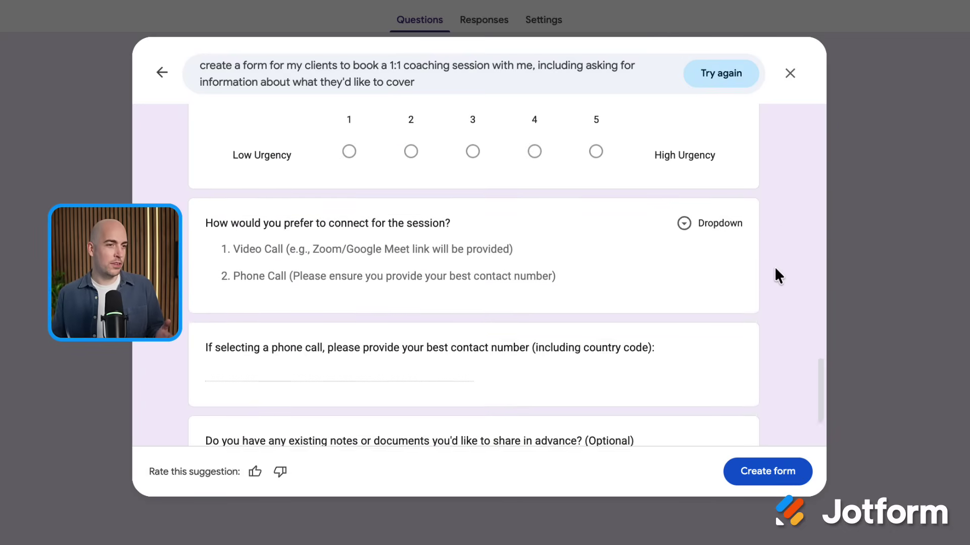
click(737, 470)
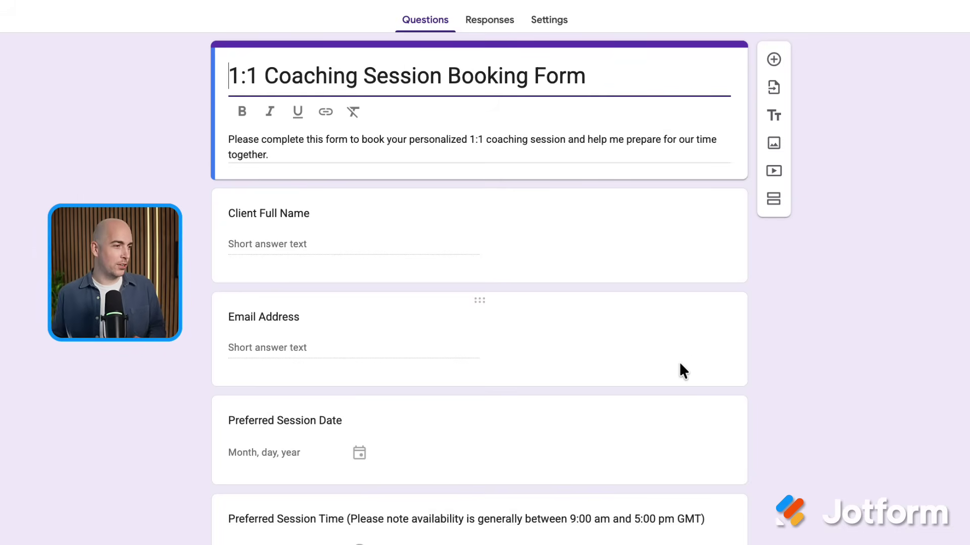
Add a Company Name short-answer question and move it below Client Full Name
scroll(747, 336, down, 5)
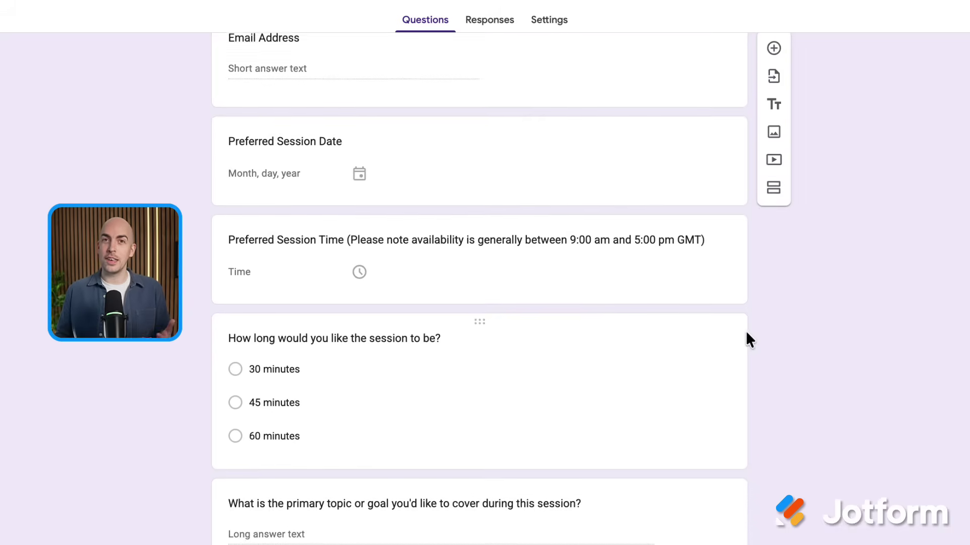
scroll(750, 327, up, 5)
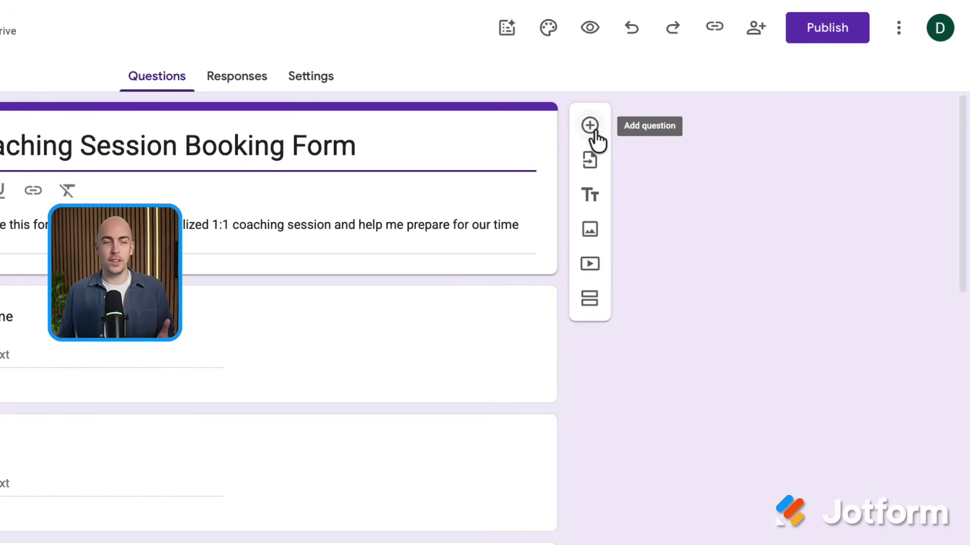
click(597, 130)
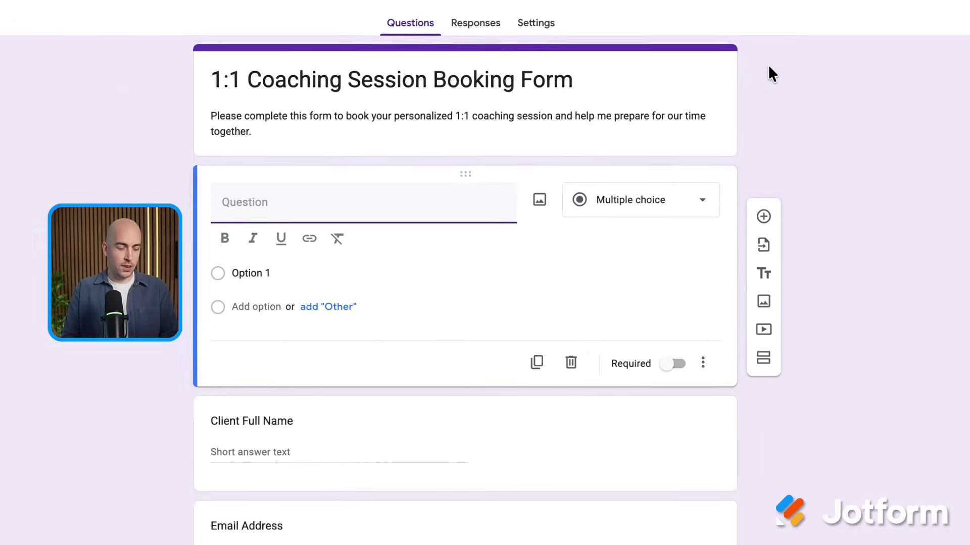
text(Company Name)
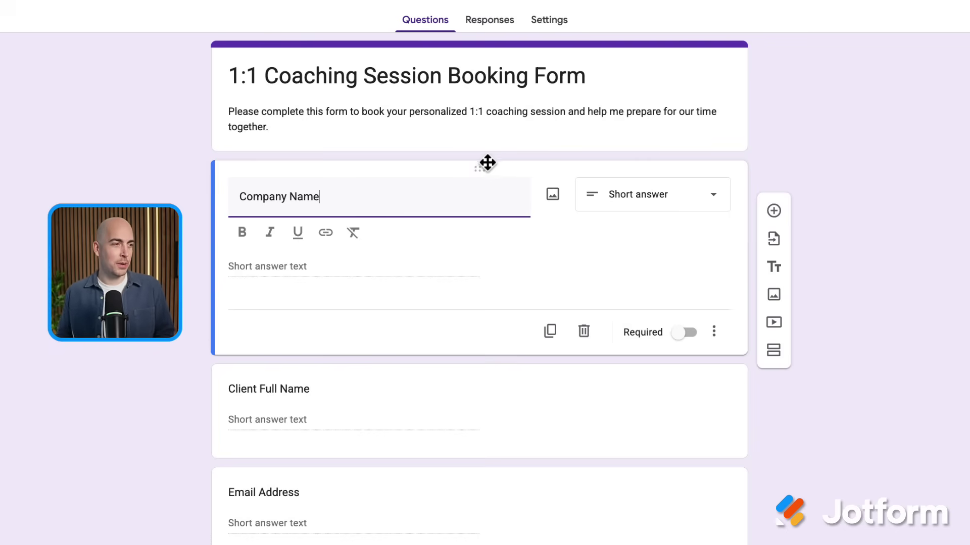
drag(484, 165, 459, 264)
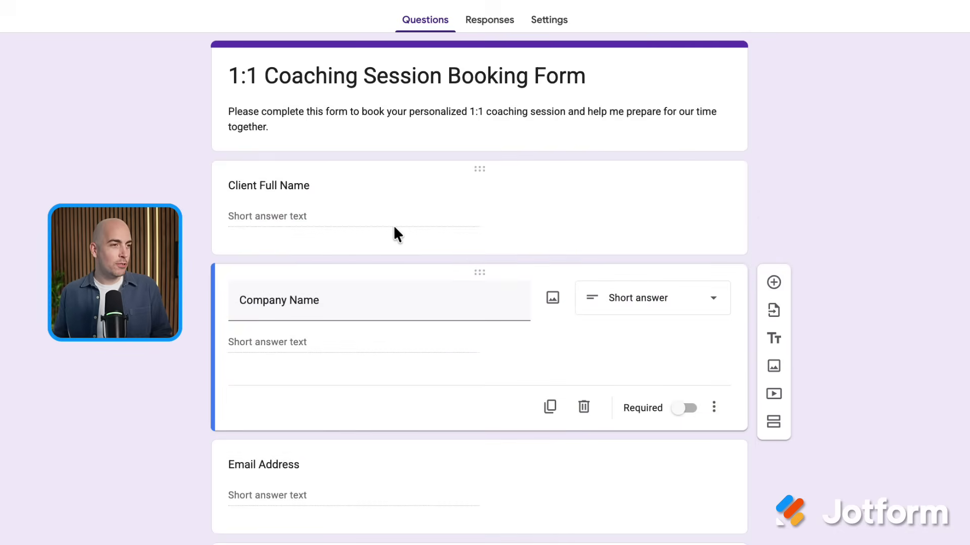
Remove the Stress Management option from the discussion areas checklist, leaving seven choices
scroll(393, 225, down, 5)
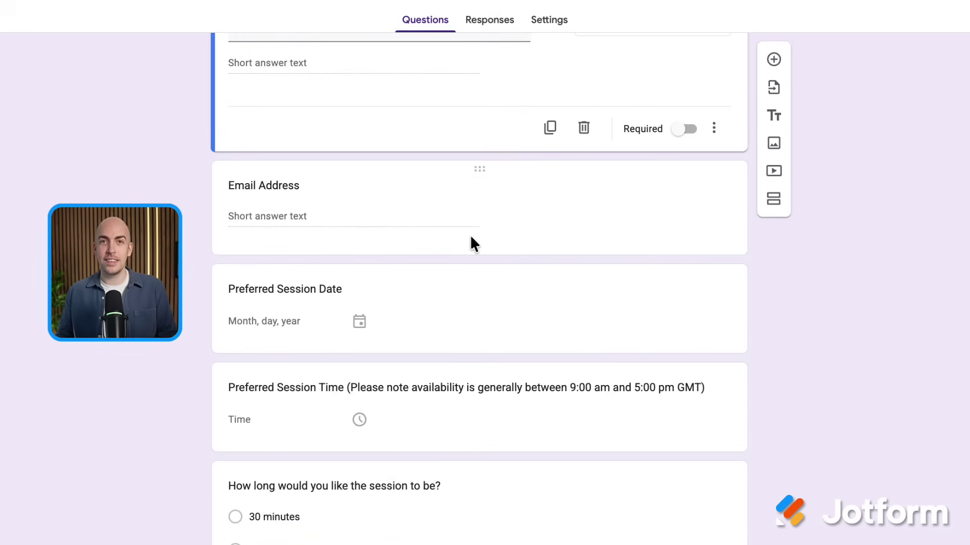
scroll(522, 235, down, 10)
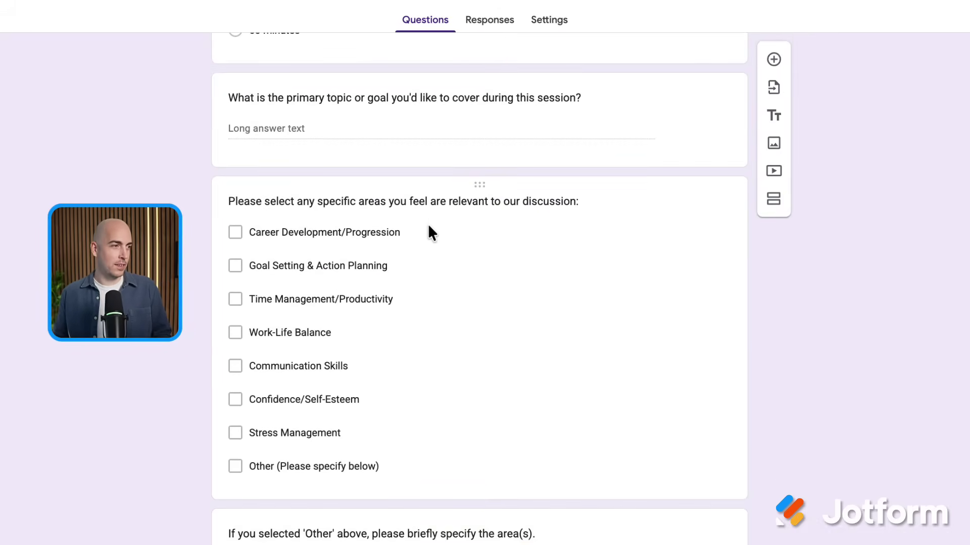
click(422, 266)
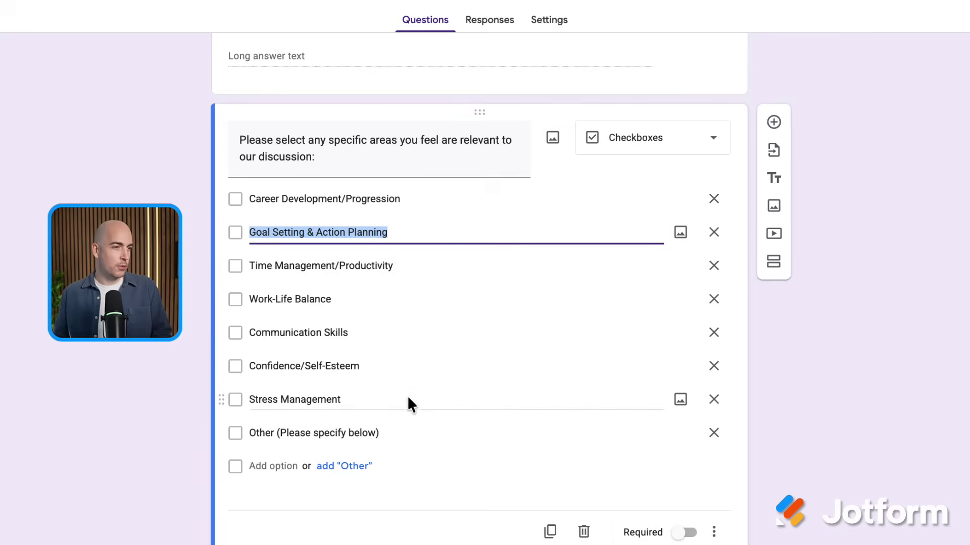
click(714, 400)
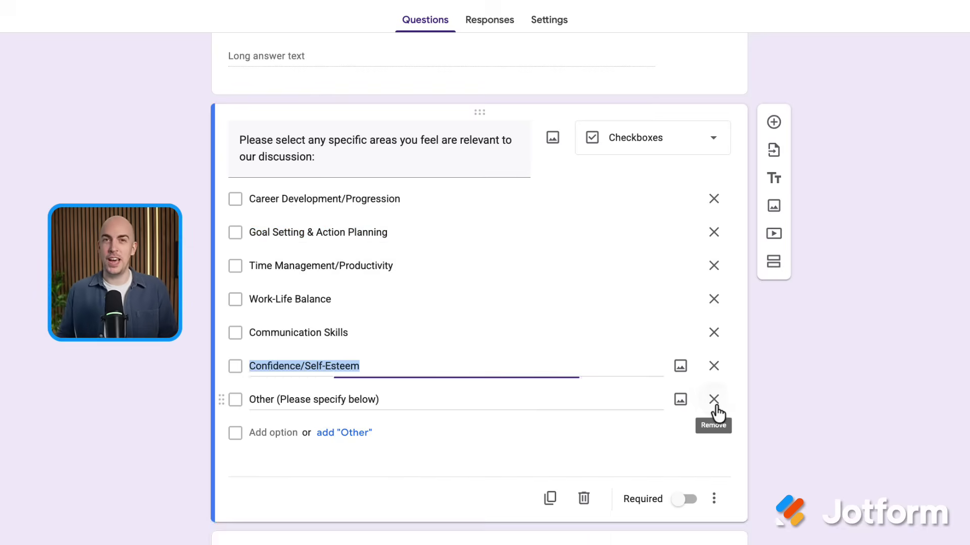
click(751, 393)
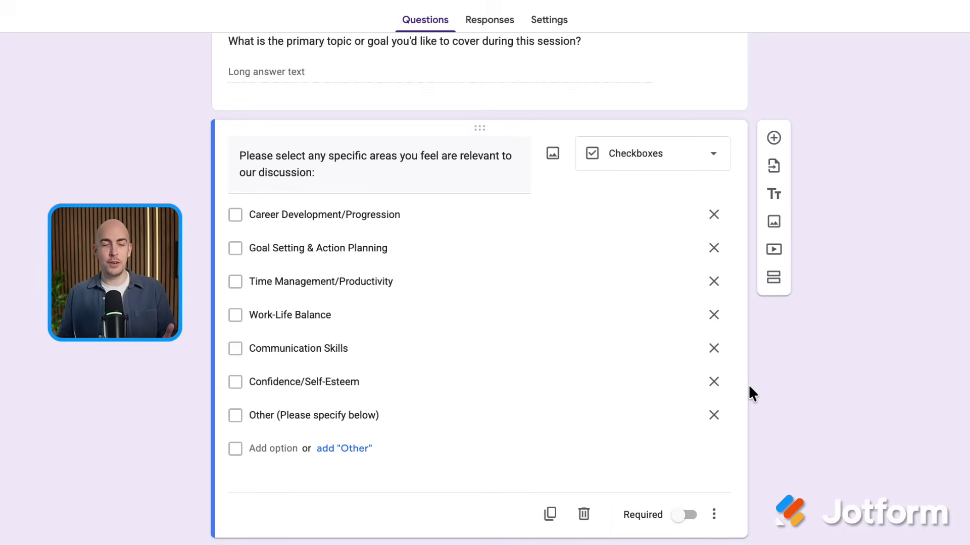
scroll(748, 384, up, 15)
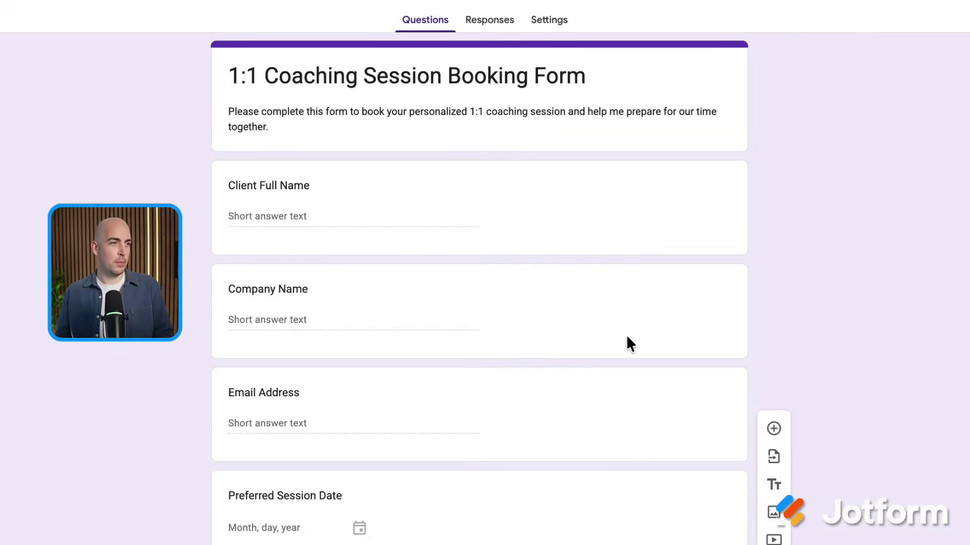
Turn on Required for the Client Full Name question
click(542, 202)
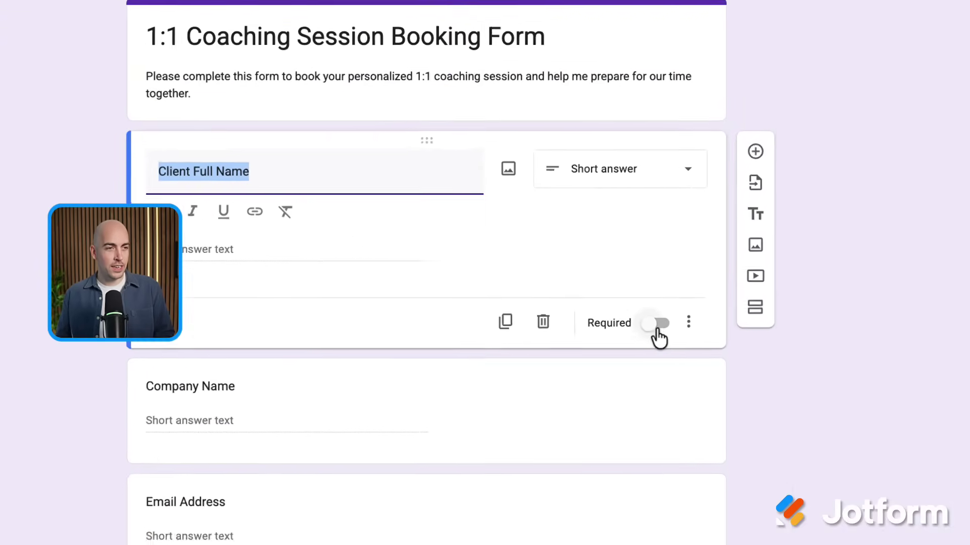
click(657, 326)
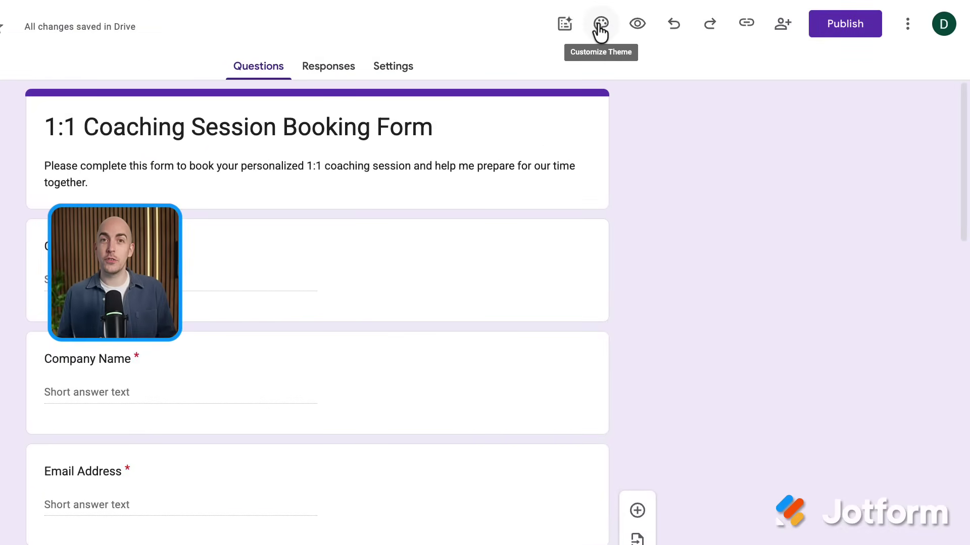
Set theme fonts: bold Inter Tight header, medium Roboto questions, Inter Tight Normal body text
click(600, 25)
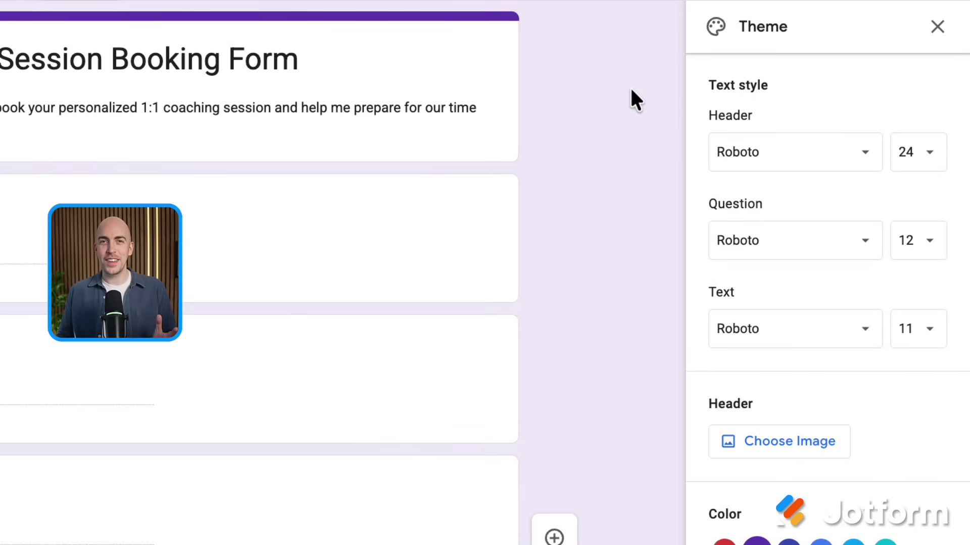
click(801, 152)
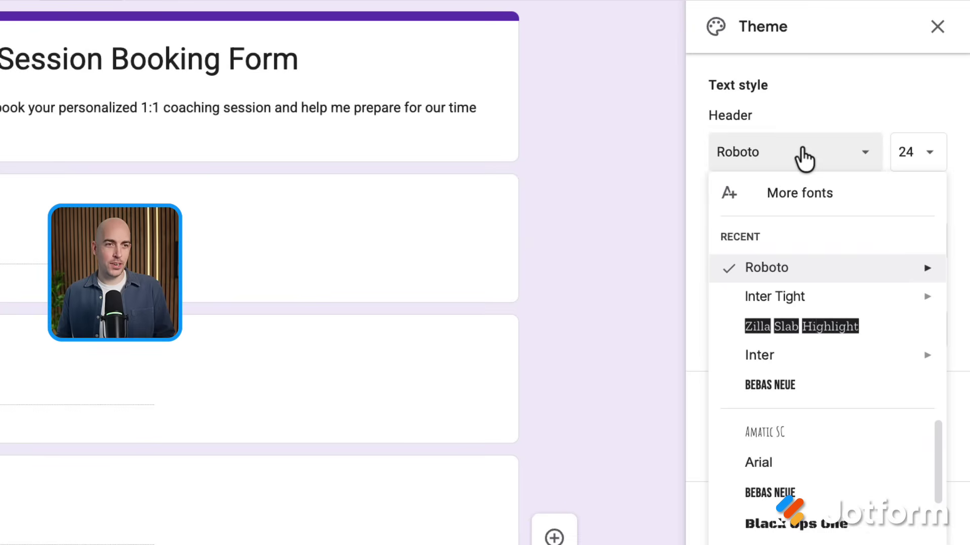
mouse_move(800, 302)
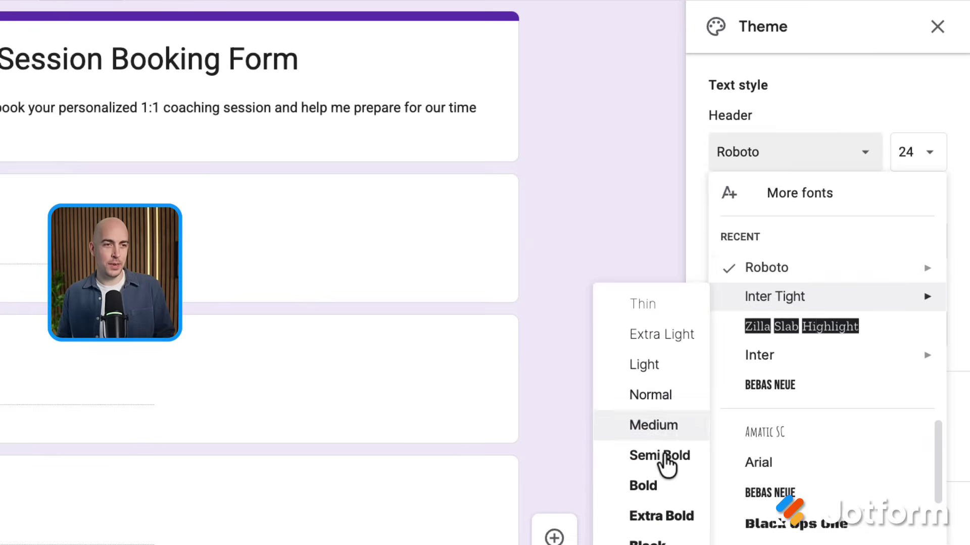
click(661, 495)
click(783, 246)
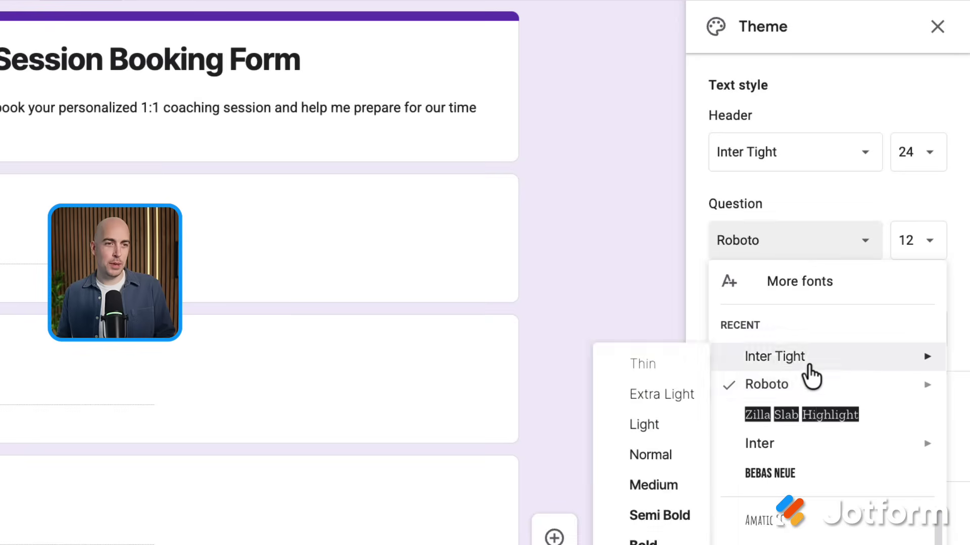
mouse_move(808, 386)
click(656, 513)
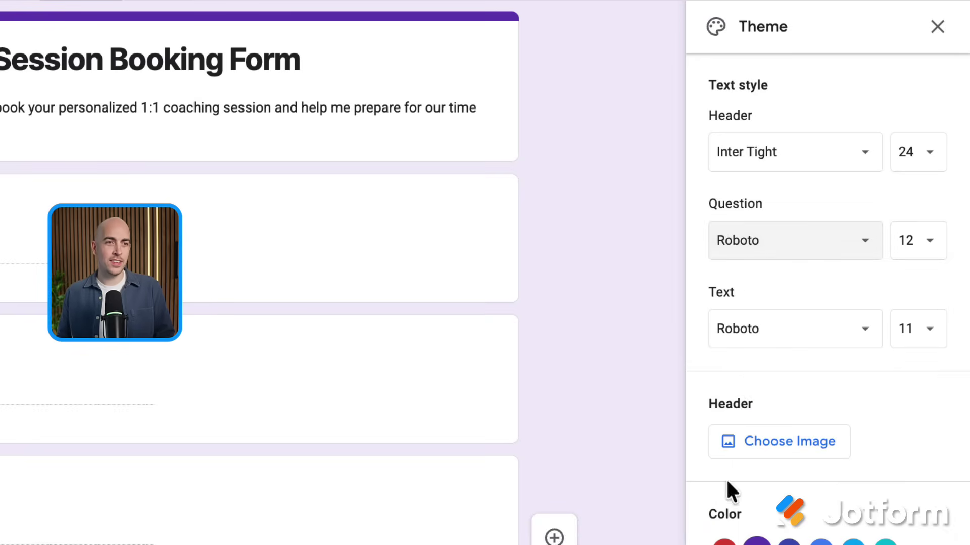
click(762, 335)
mouse_move(789, 428)
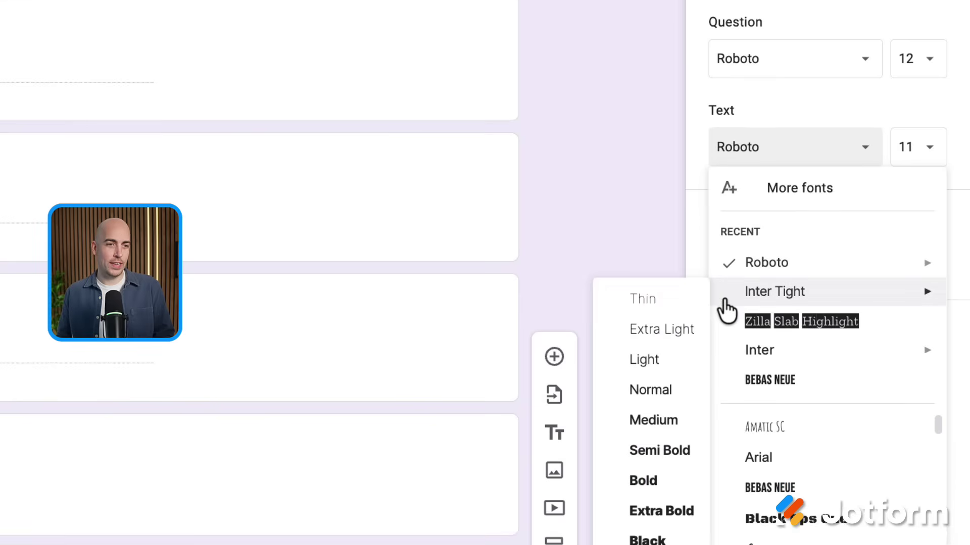
click(654, 485)
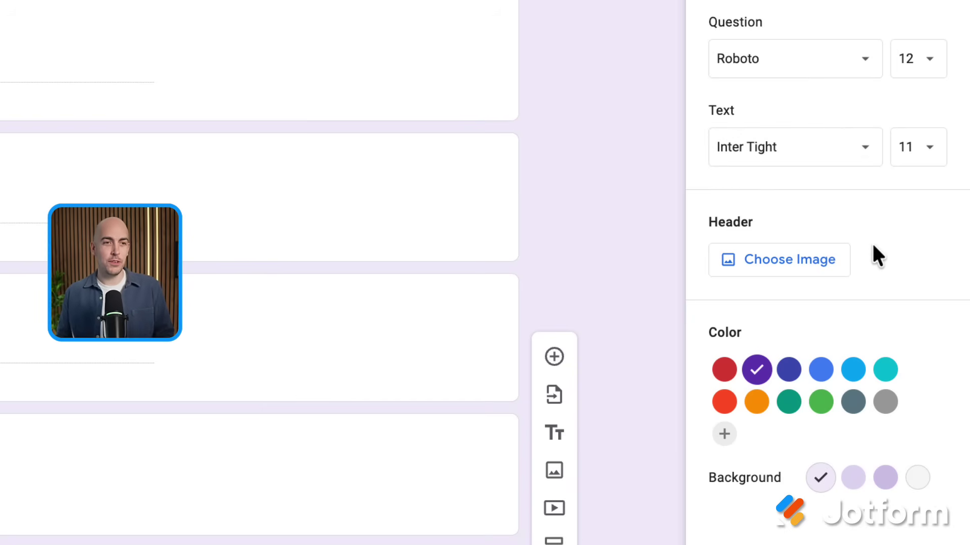
Set the accent colour to green and the background to gray, leaving the header image unchanged
click(829, 259)
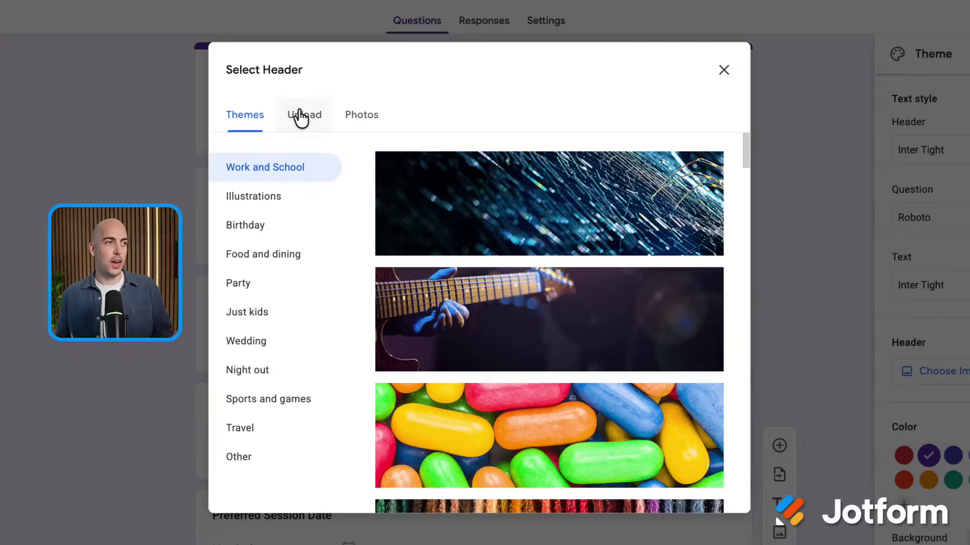
click(300, 116)
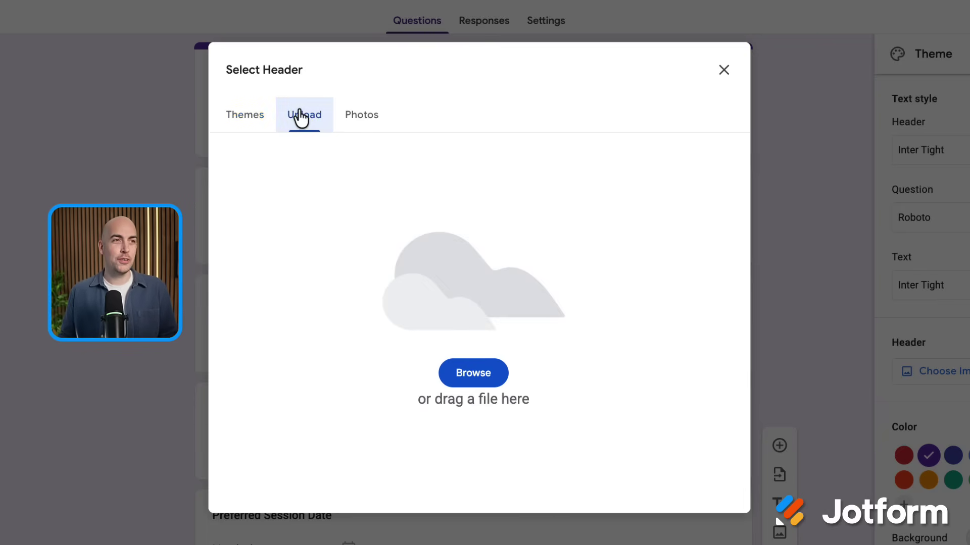
click(723, 70)
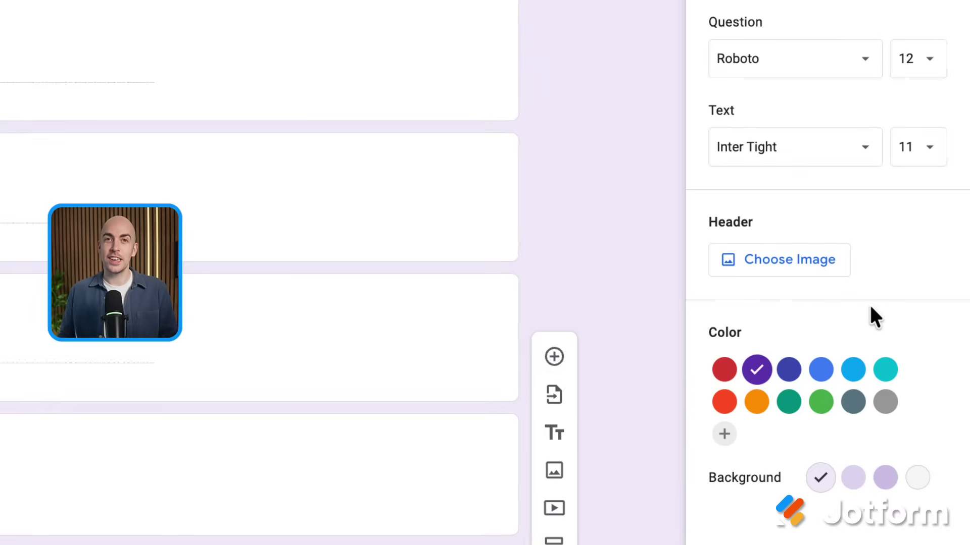
click(817, 409)
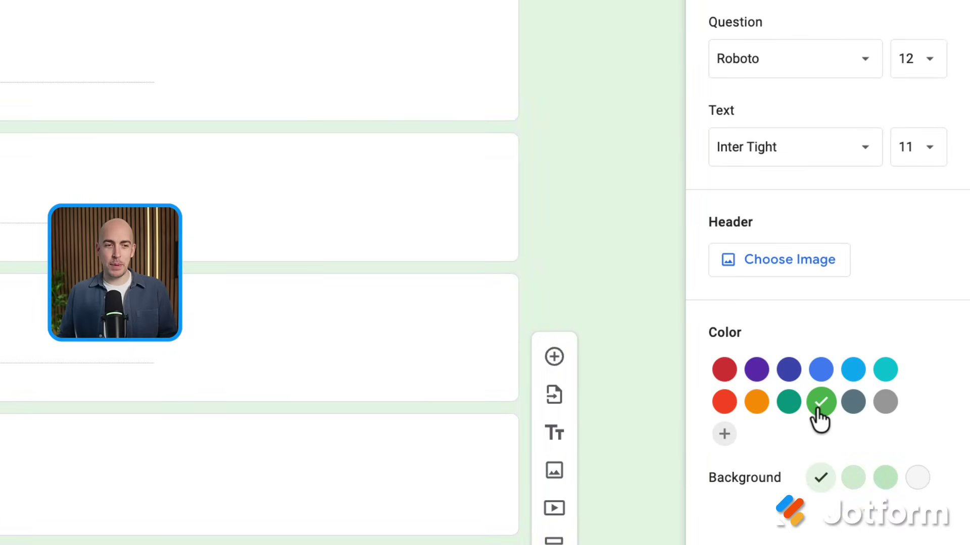
click(916, 480)
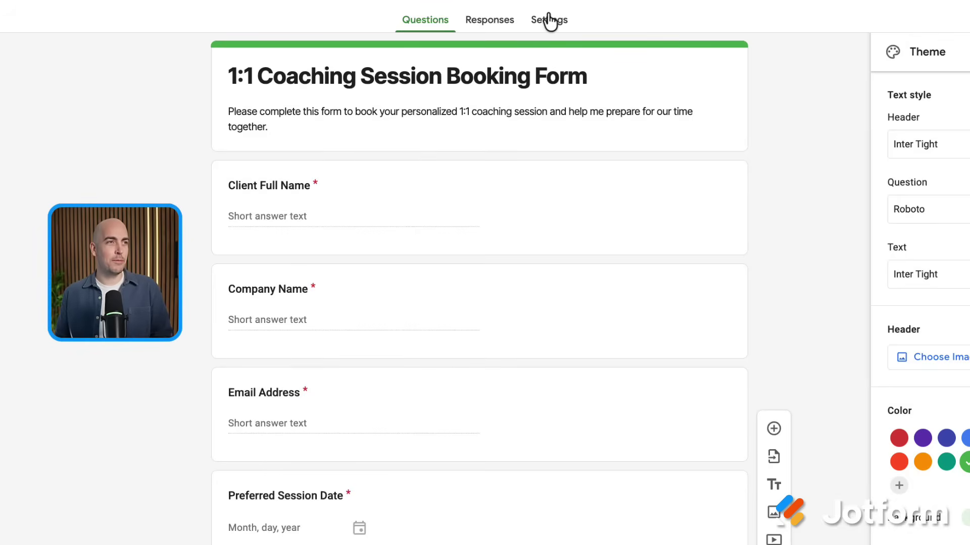
In Settings, keep Collect email addresses set to 'Do not collect'
click(549, 21)
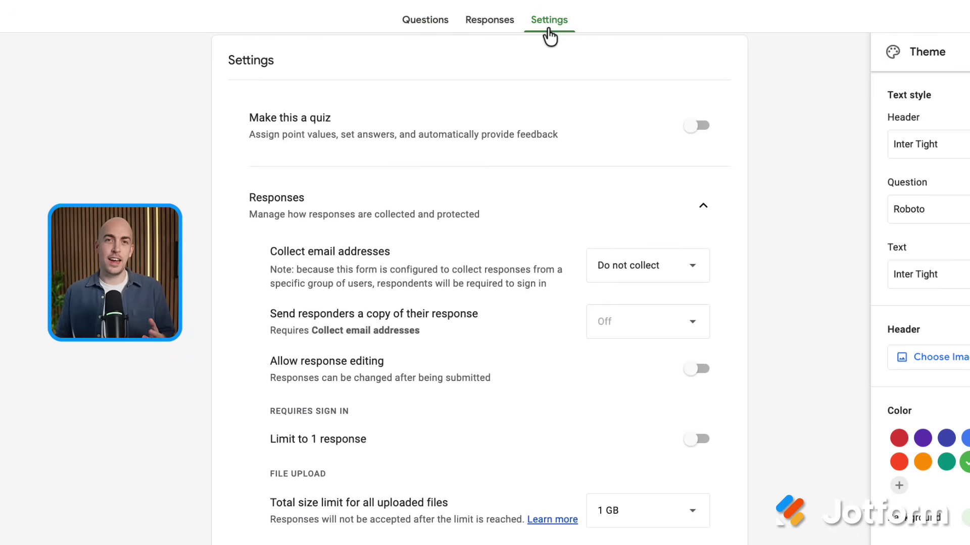
scroll(461, 126, down, 2)
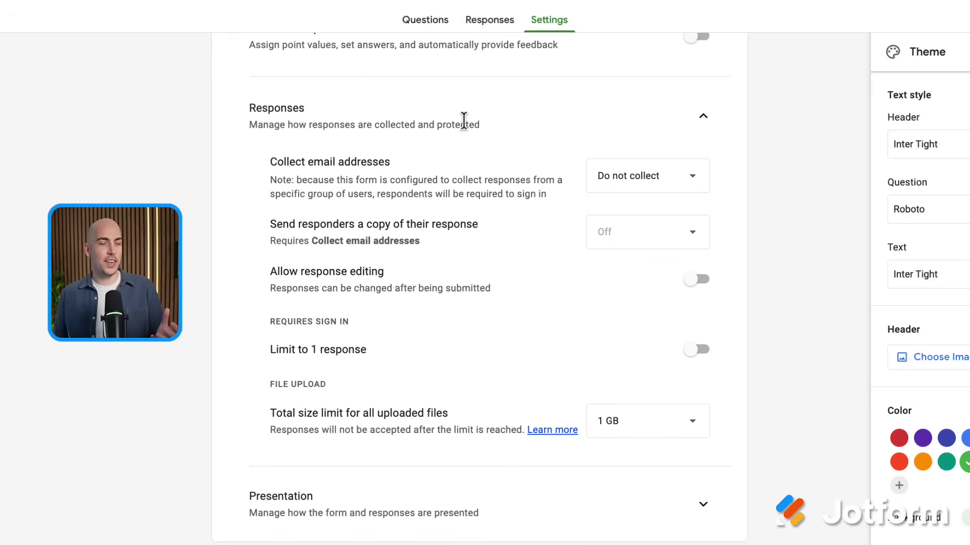
scroll(466, 139, down, 1)
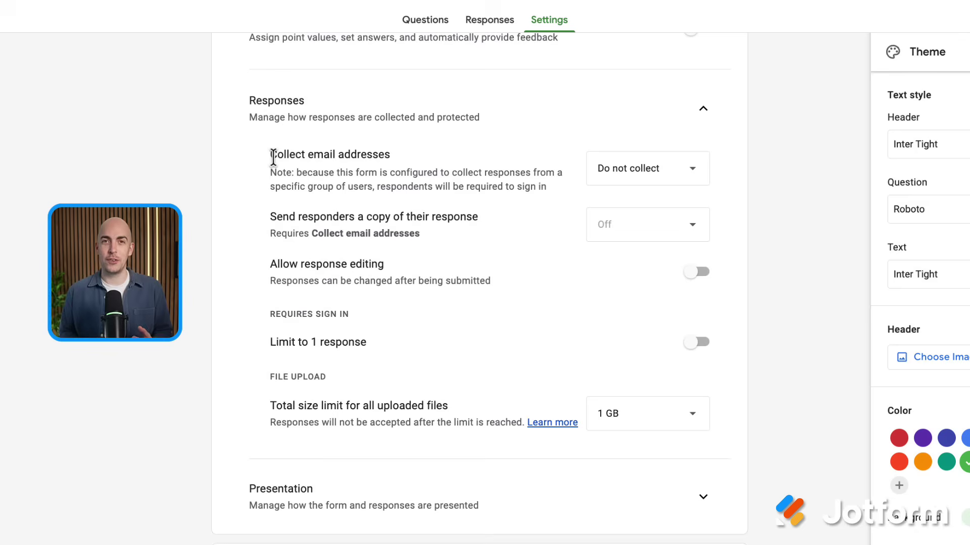
click(593, 170)
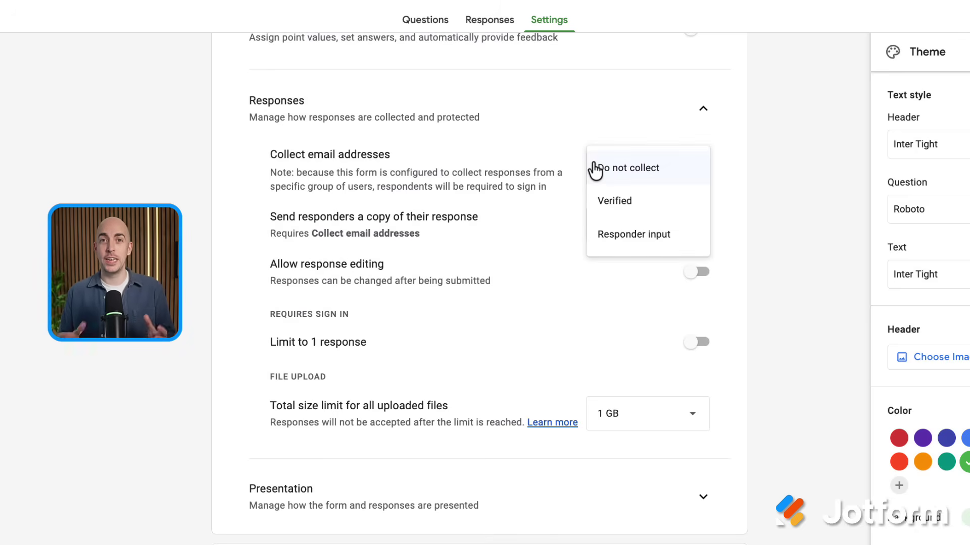
click(619, 168)
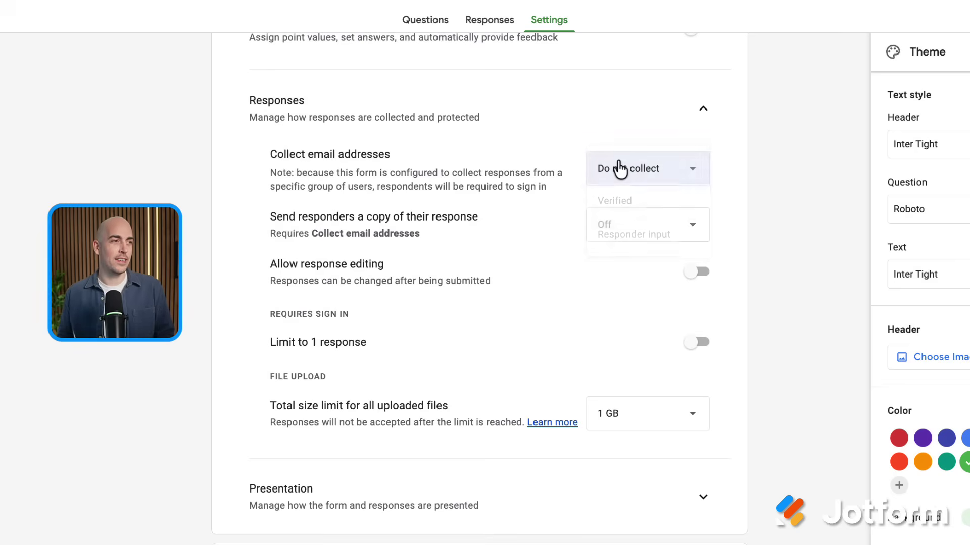
Expand the Presentation settings to show the progress bar and confirmation message options
scroll(583, 178, down, 1)
scroll(591, 184, down, 2)
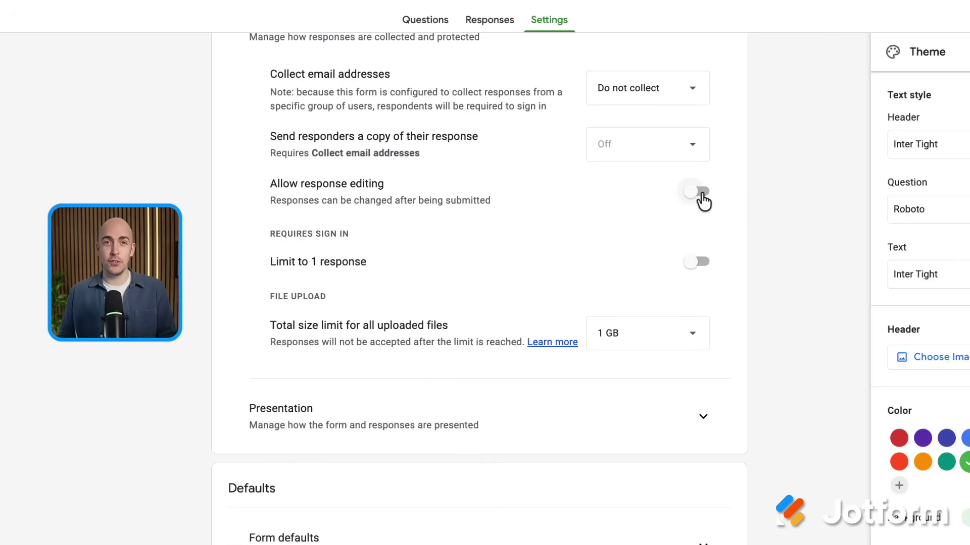
scroll(703, 212, down, 1)
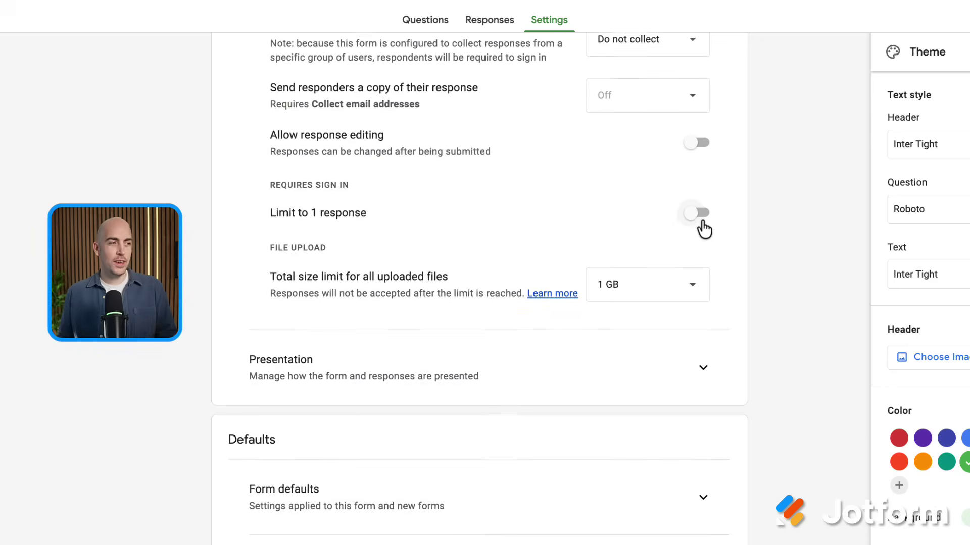
scroll(702, 227, down, 2)
click(702, 277)
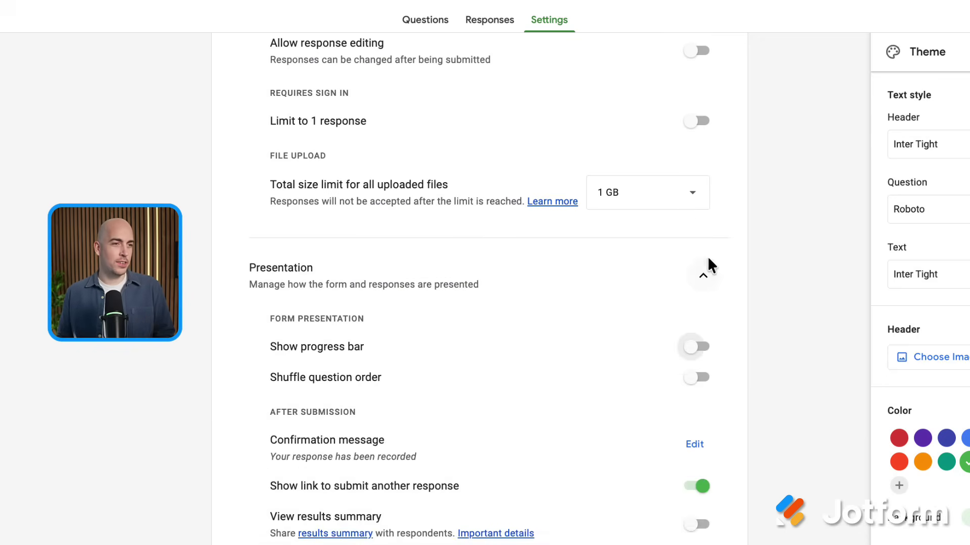
scroll(717, 248, down, 3)
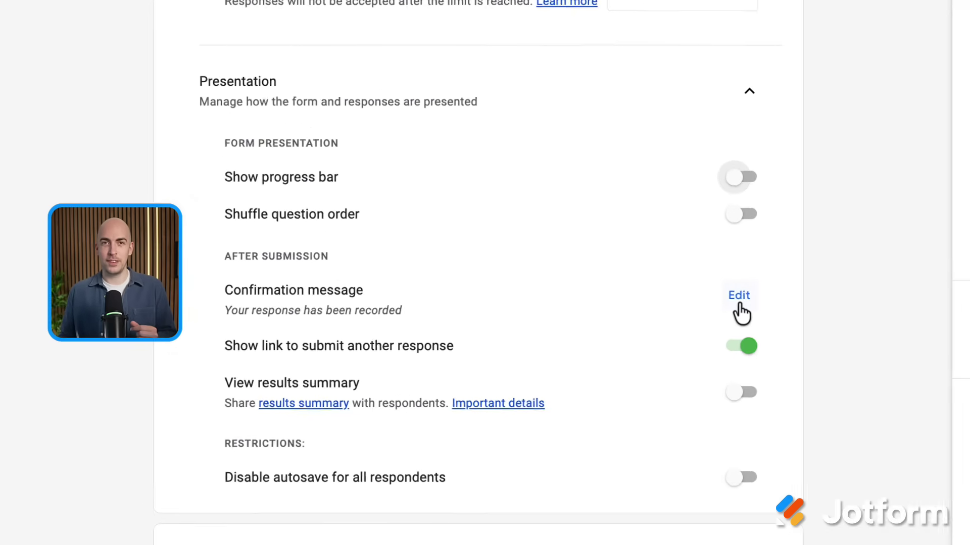
Save the confirmation message as 'Thanks for completing the form - I usually respond in 48 hours.'
click(749, 299)
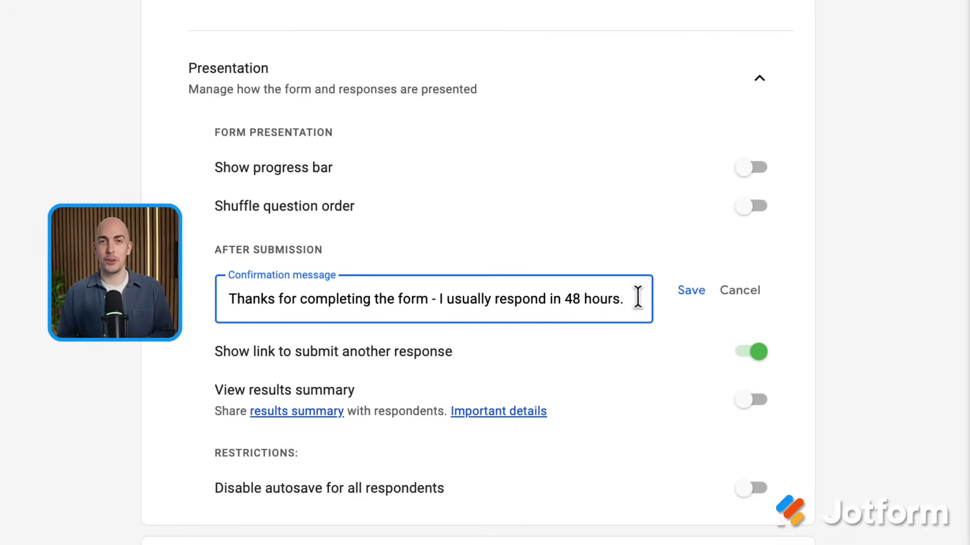
click(683, 291)
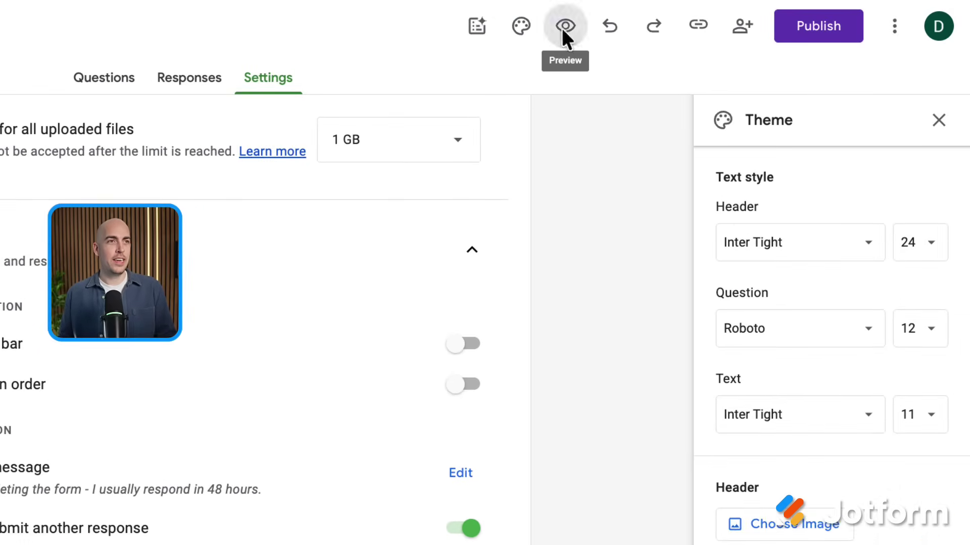
Preview the booking form as a respondent and scroll through its questions
click(563, 29)
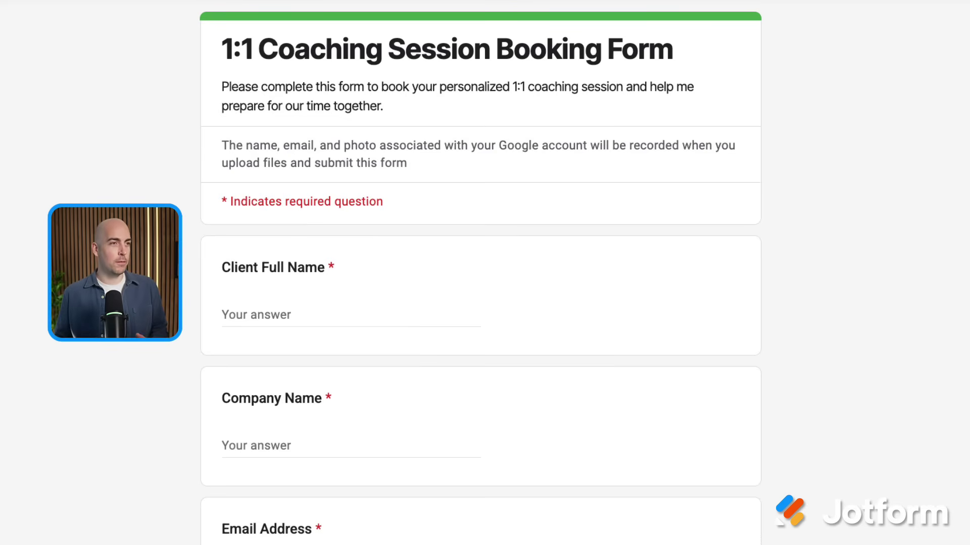
scroll(776, 107, down, 5)
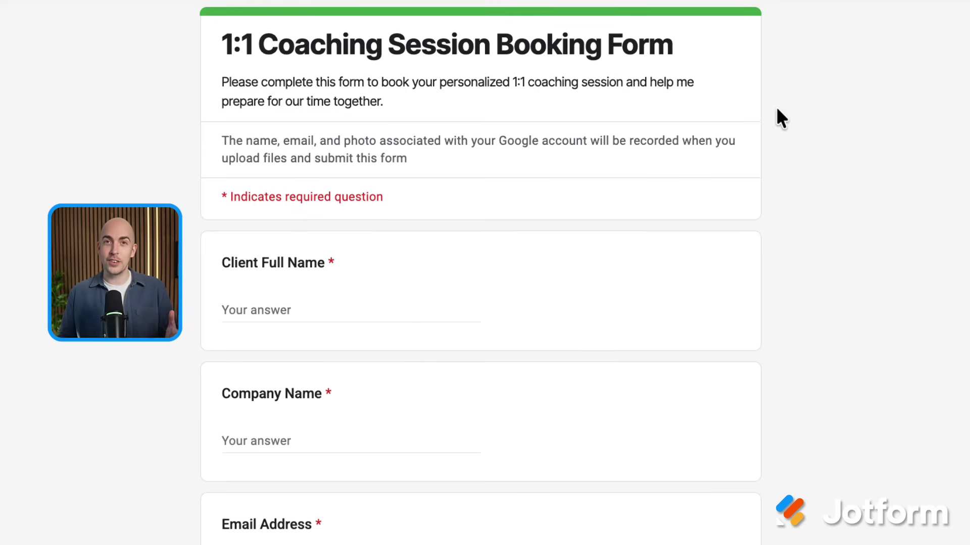
scroll(777, 108, down, 12)
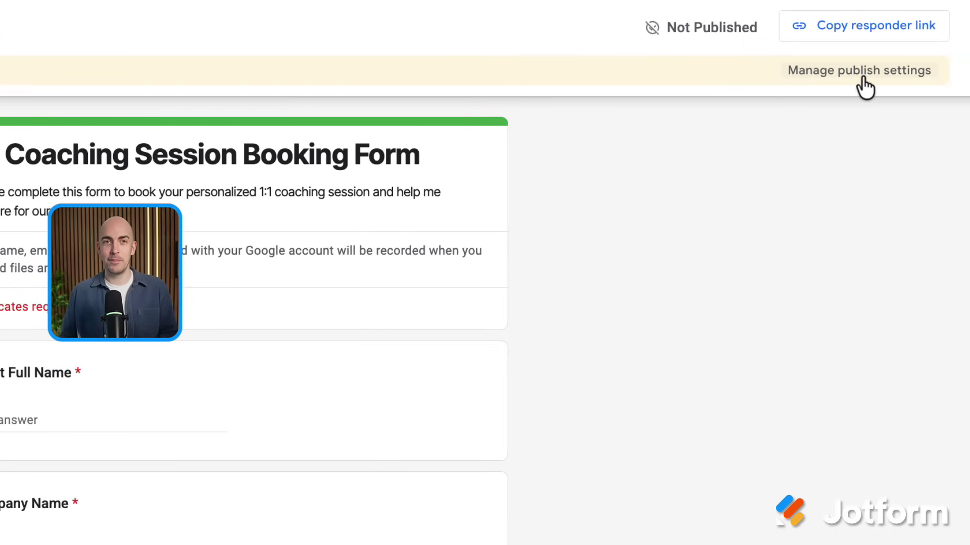
In the publish settings, set the responder view to 'Anyone with the link'
click(865, 73)
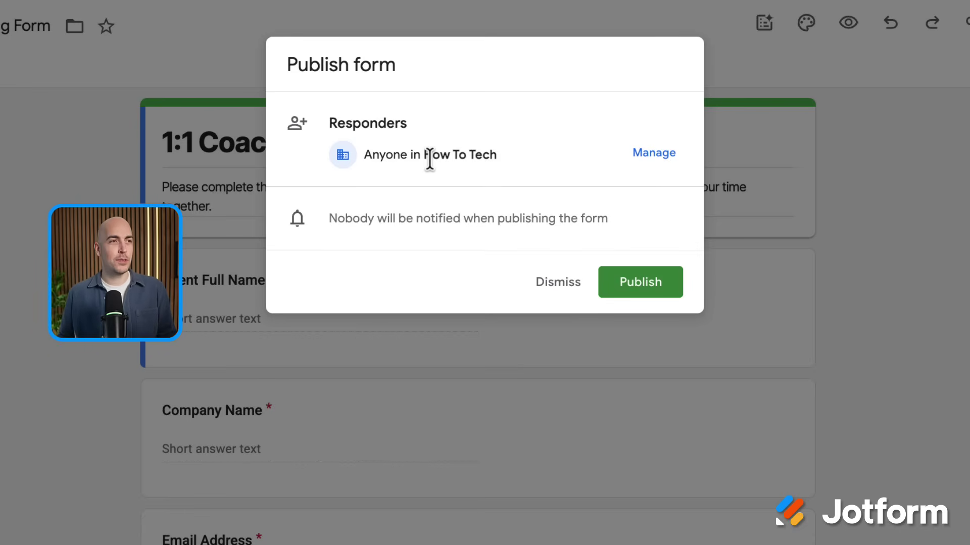
click(651, 153)
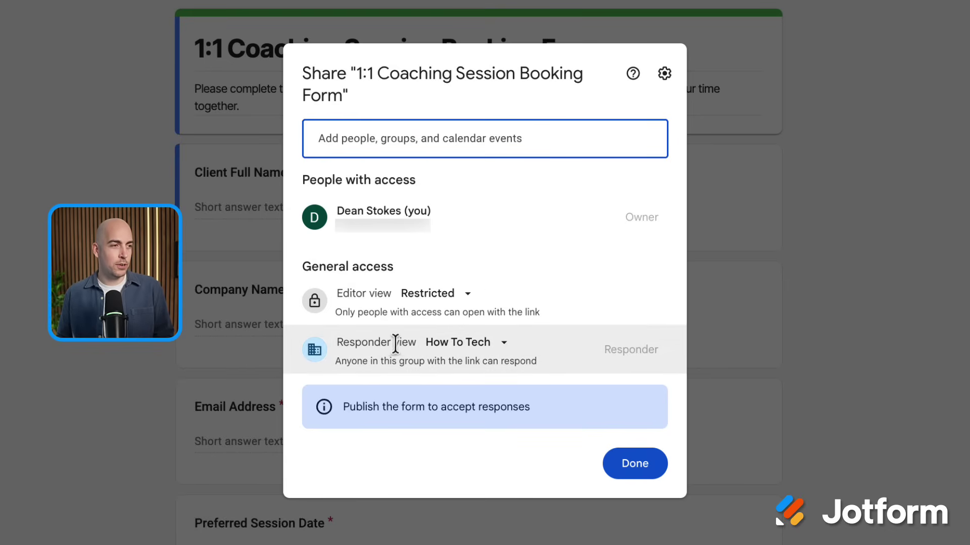
click(481, 348)
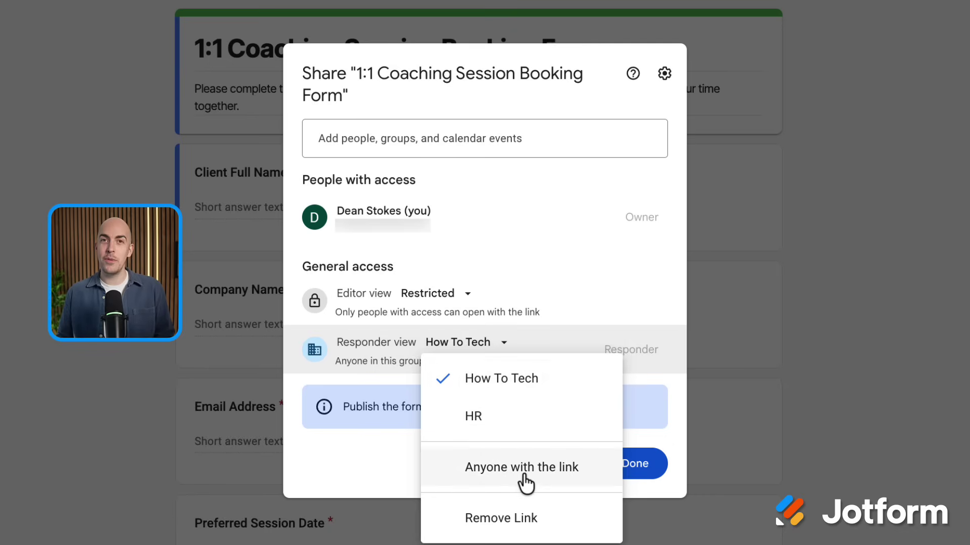
click(525, 469)
Publish the booking form and shorten its responder link to a forms.gle address
click(618, 469)
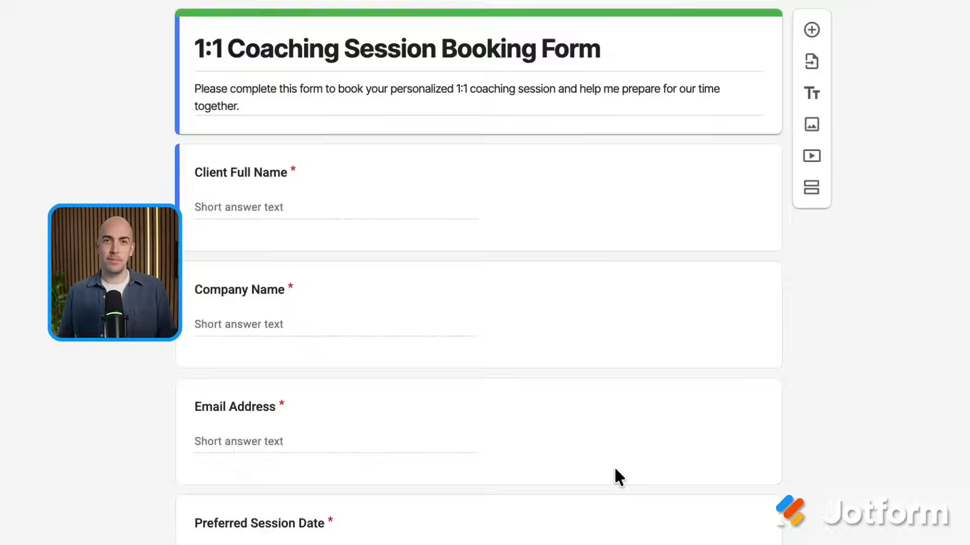
click(652, 254)
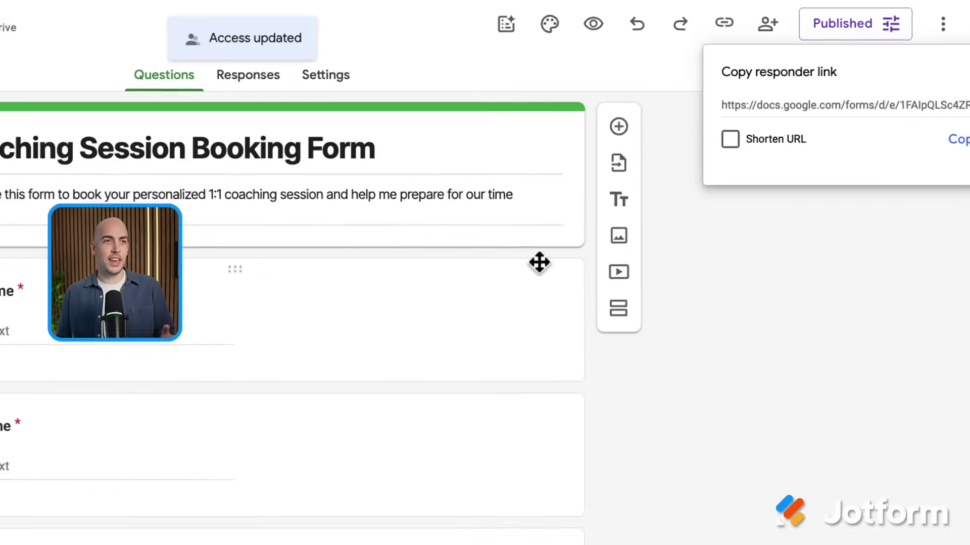
click(824, 110)
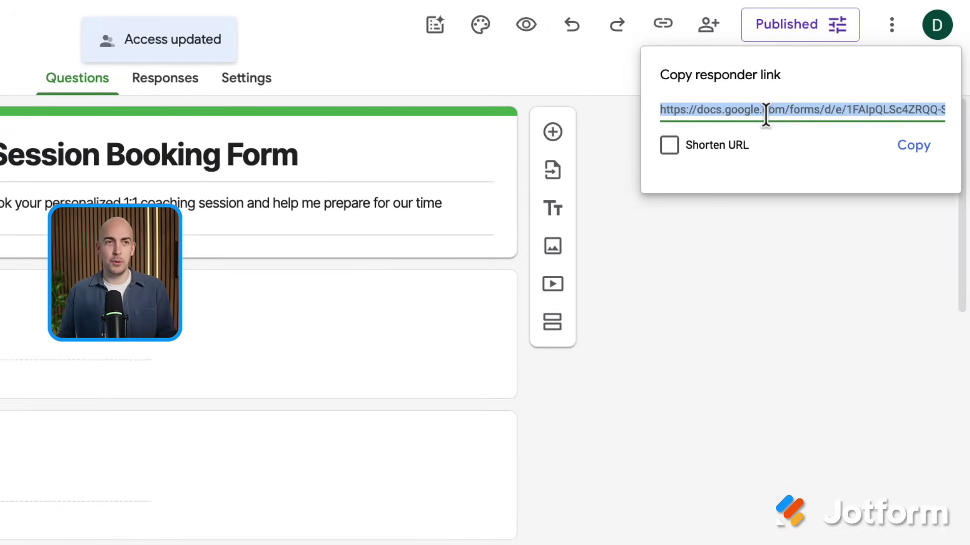
click(669, 147)
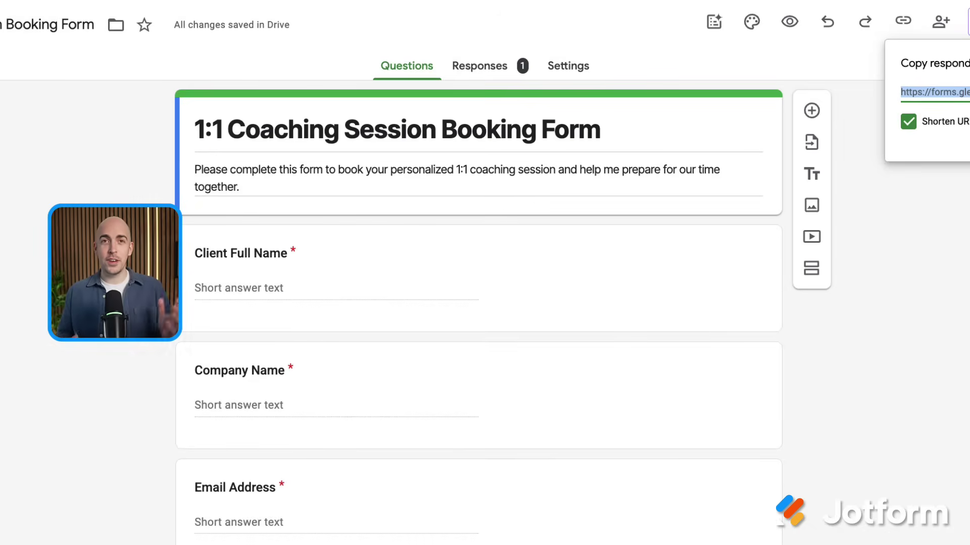
Scroll through the Responses Summary view of the single booking response
click(496, 85)
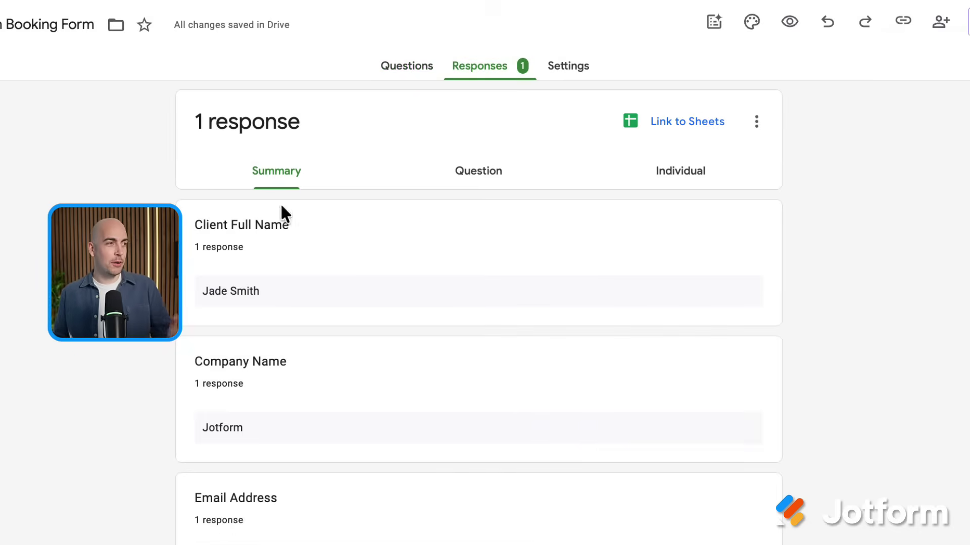
scroll(478, 313, down, 1)
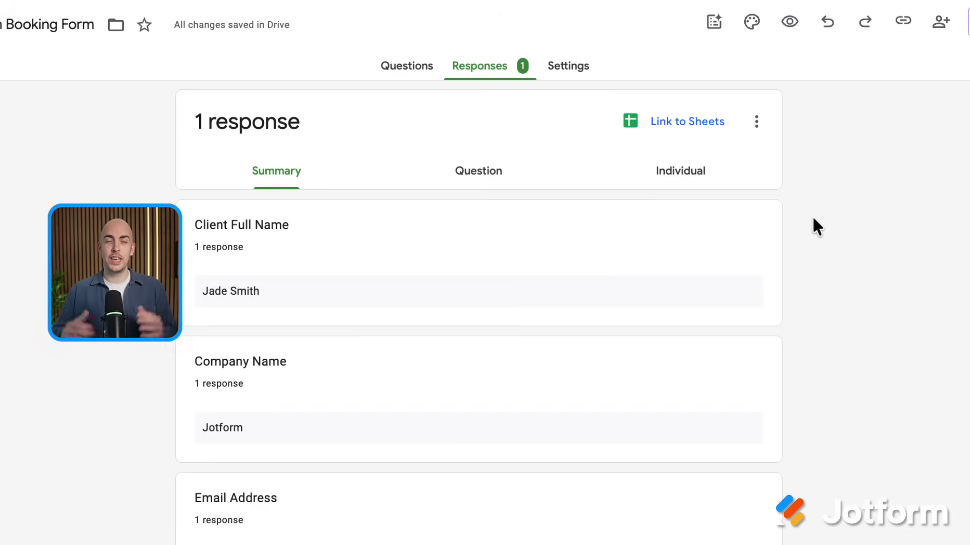
scroll(808, 222, down, 9)
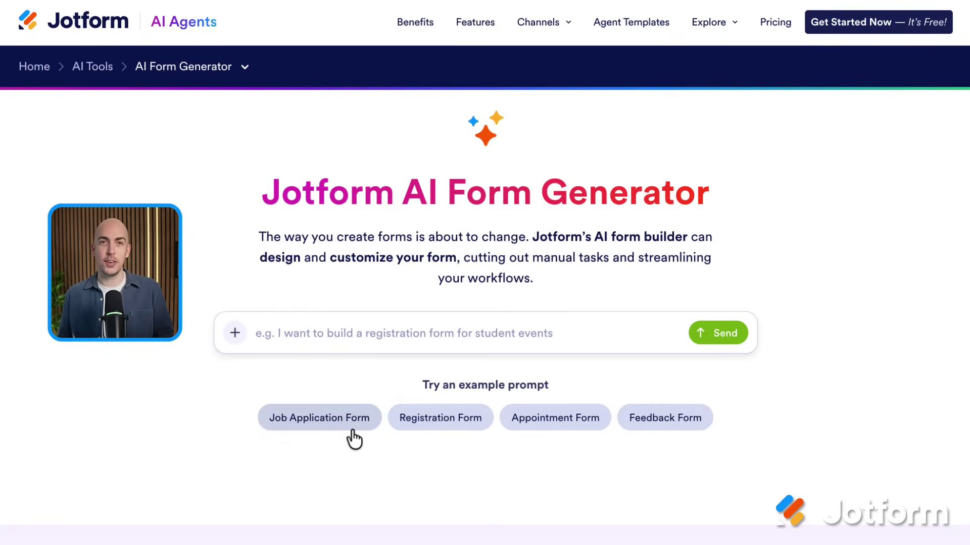
Paste the coaching session form description into the AI Form Generator and send it
click(345, 338)
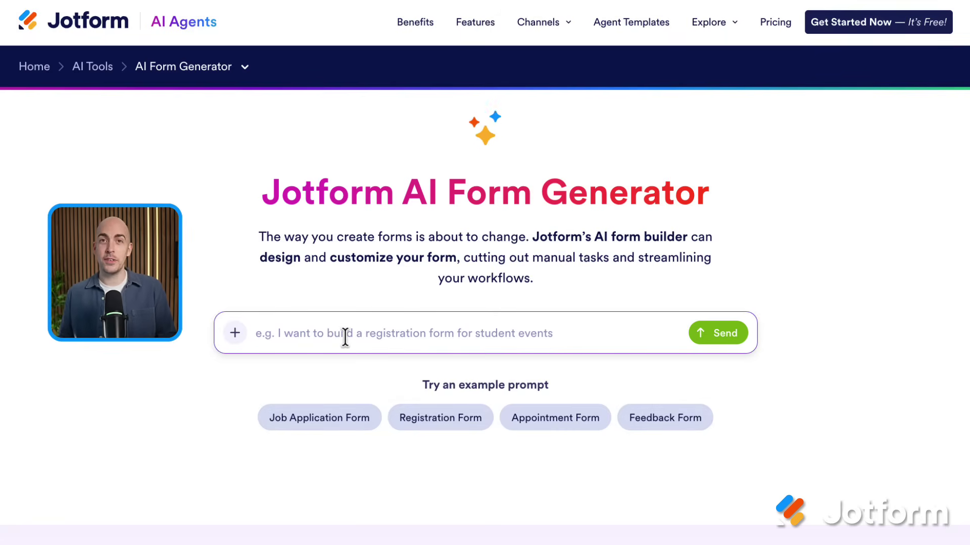
key(ctrl+v)
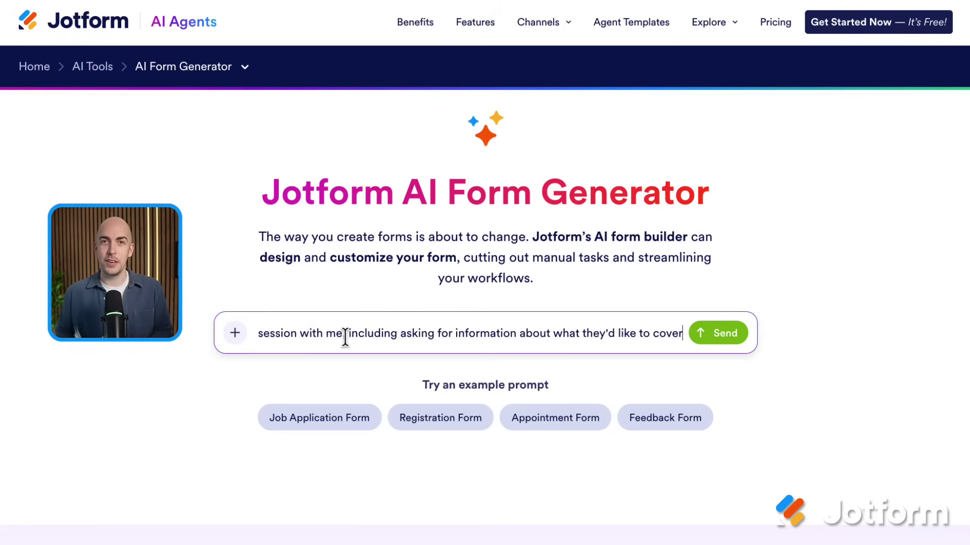
click(703, 334)
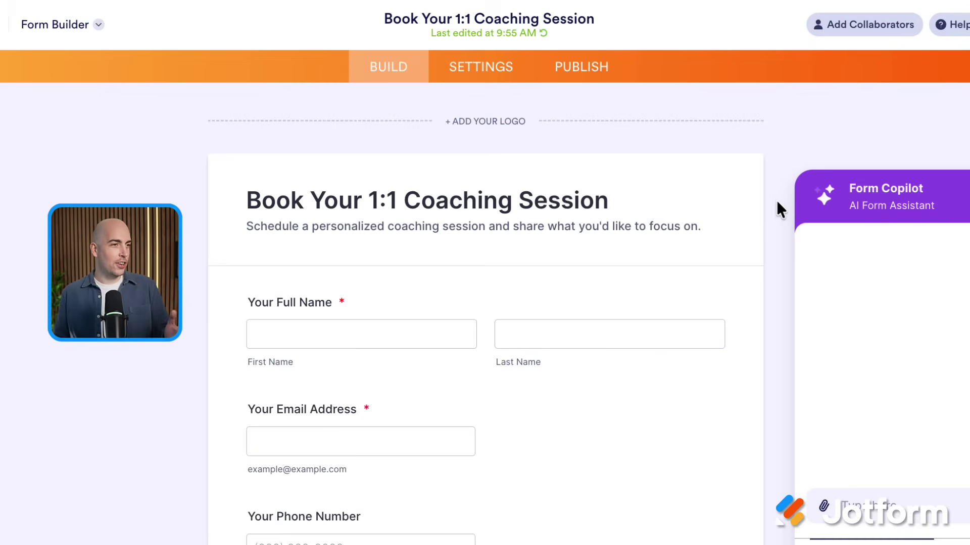
Set the session date-and-time question to 60-minute weekday slots from 09:00 to 17:00
scroll(777, 200, down, 4)
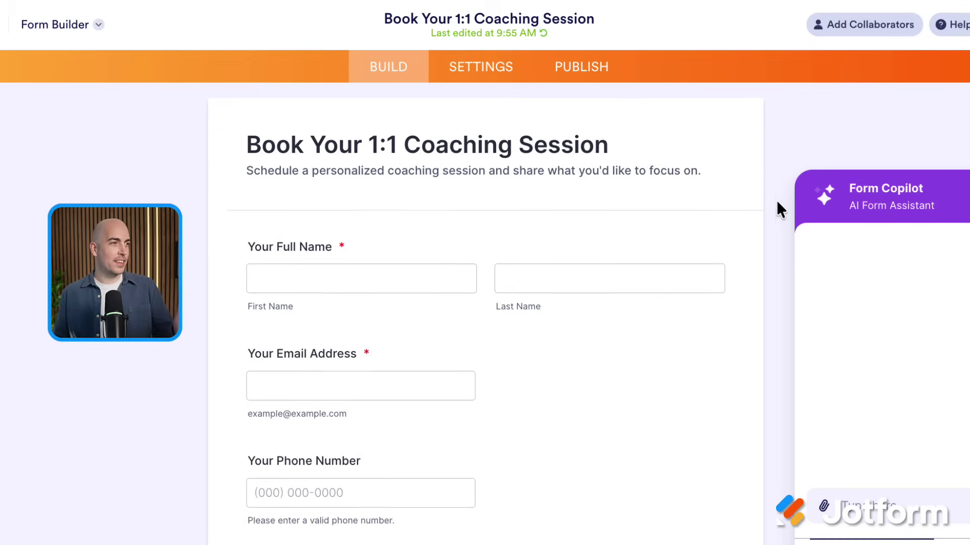
scroll(704, 244, down, 5)
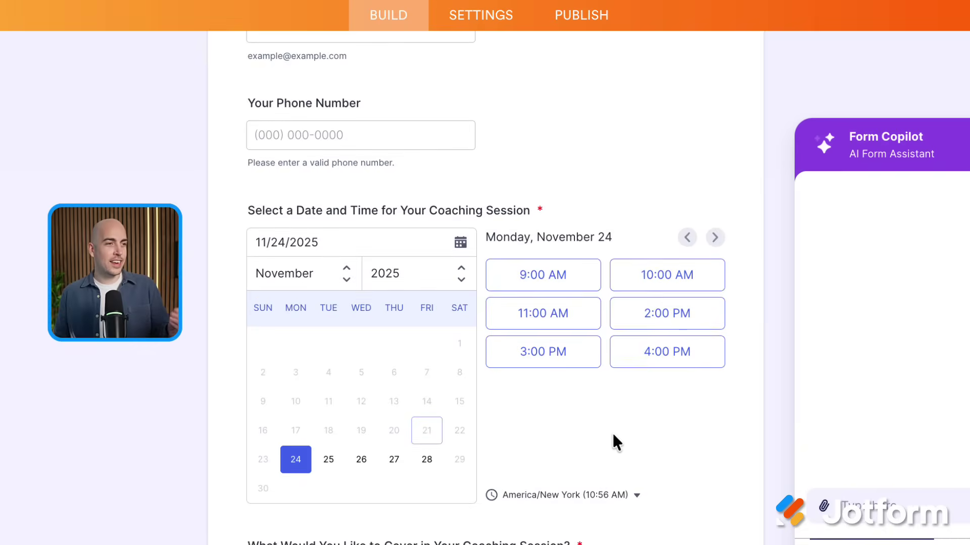
click(588, 425)
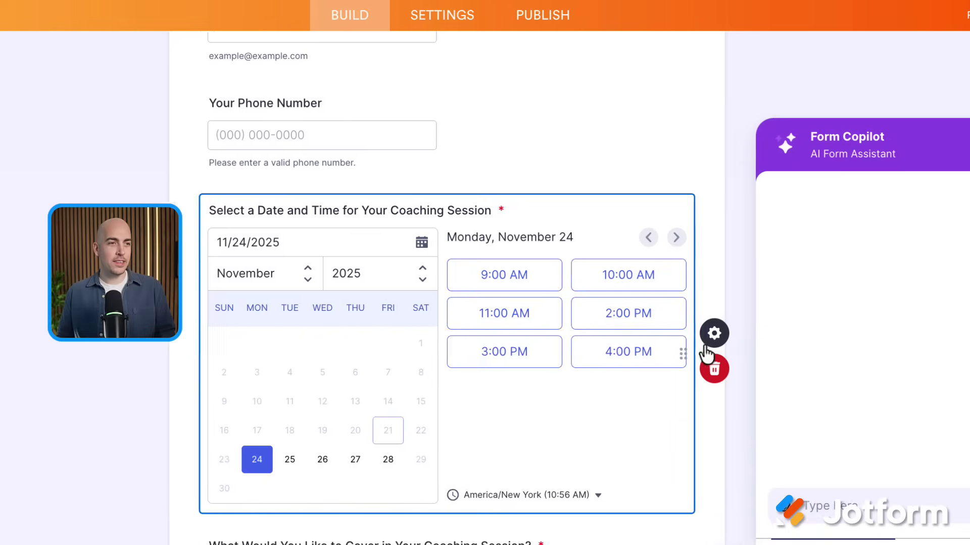
click(607, 333)
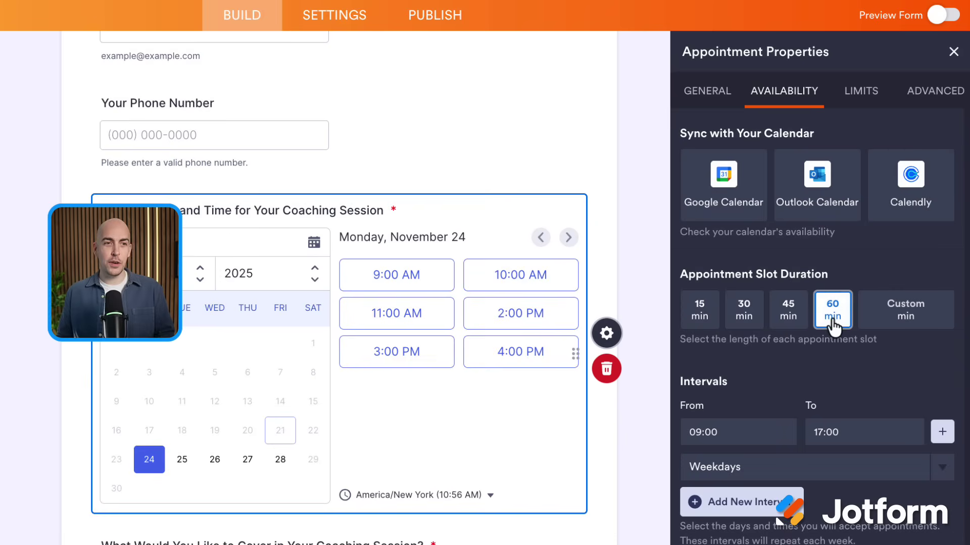
scroll(829, 399, down, 1)
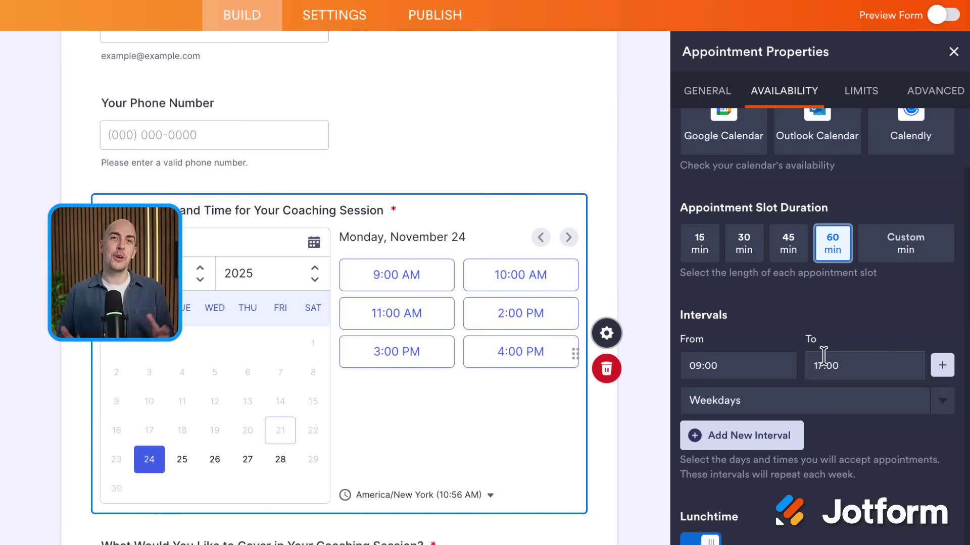
click(953, 51)
scroll(669, 375, down, 5)
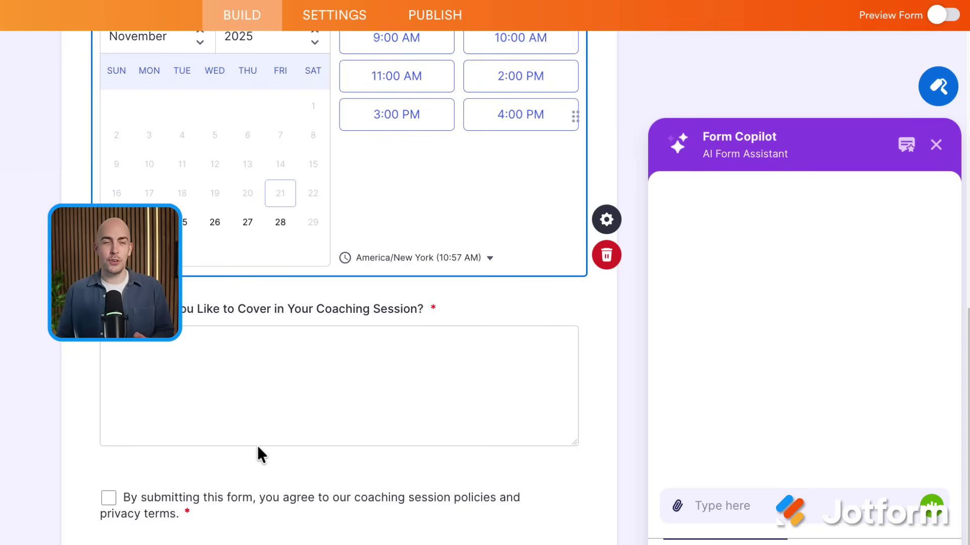
click(99, 94)
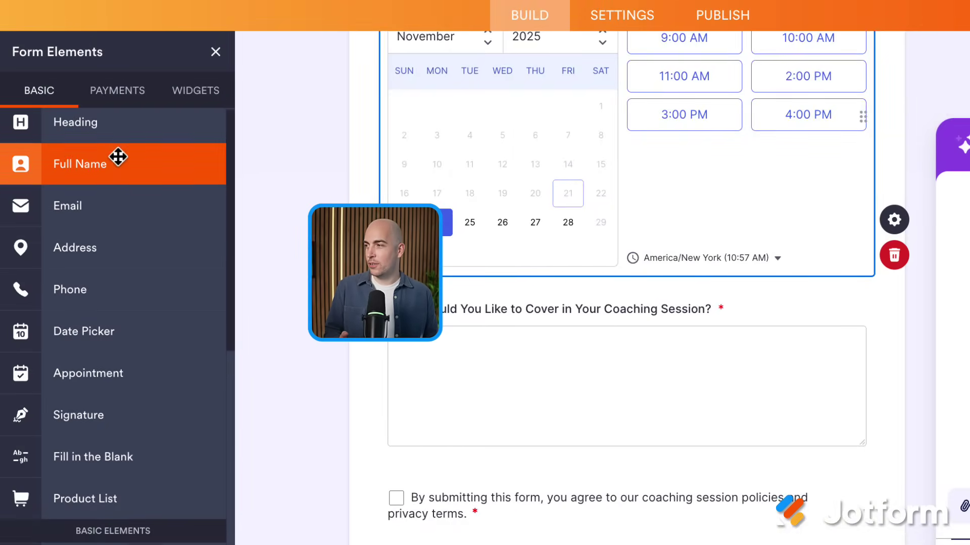
scroll(118, 157, down, 5)
scroll(118, 157, down, 6)
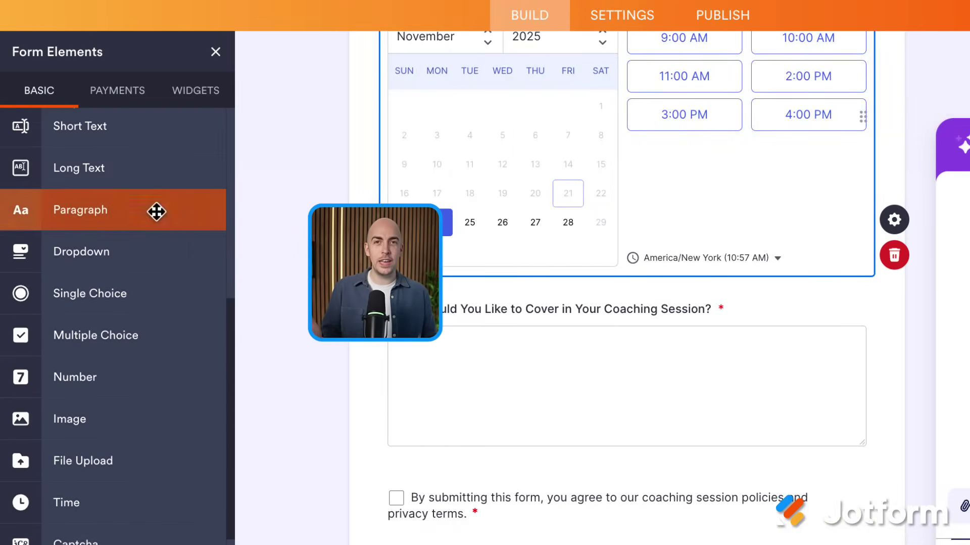
scroll(157, 226, up, 10)
scroll(158, 226, up, 2)
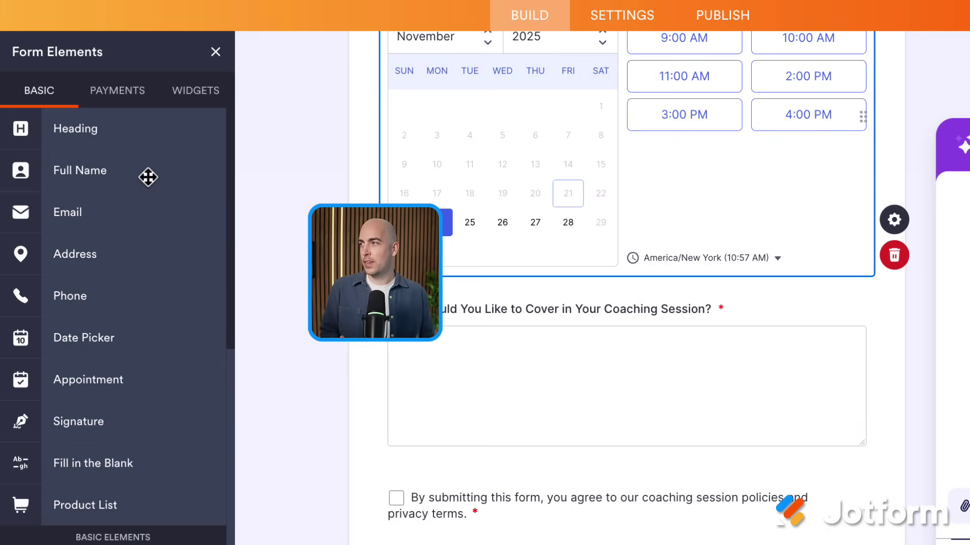
click(195, 106)
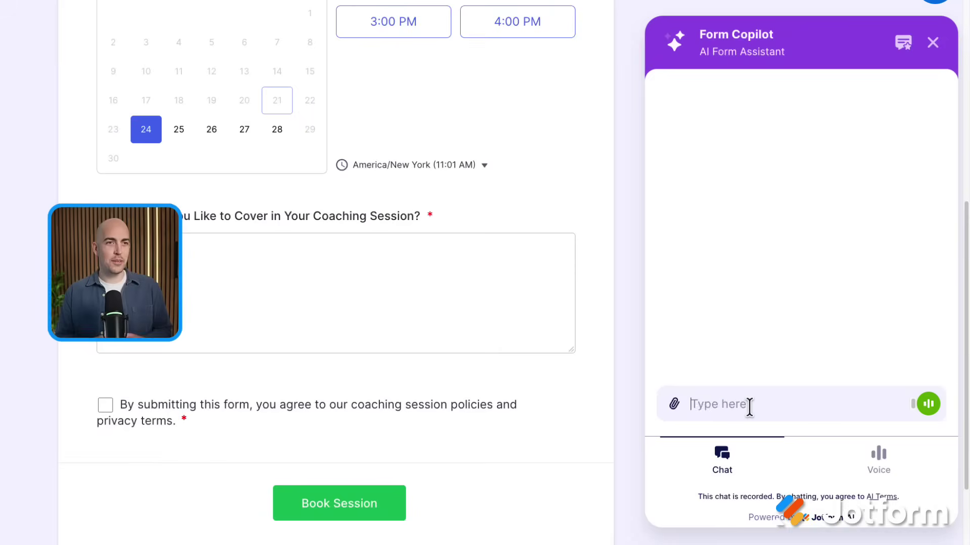
Ask Form Copilot to 'add a field for payment' to the booking form
text(add a field for payme)
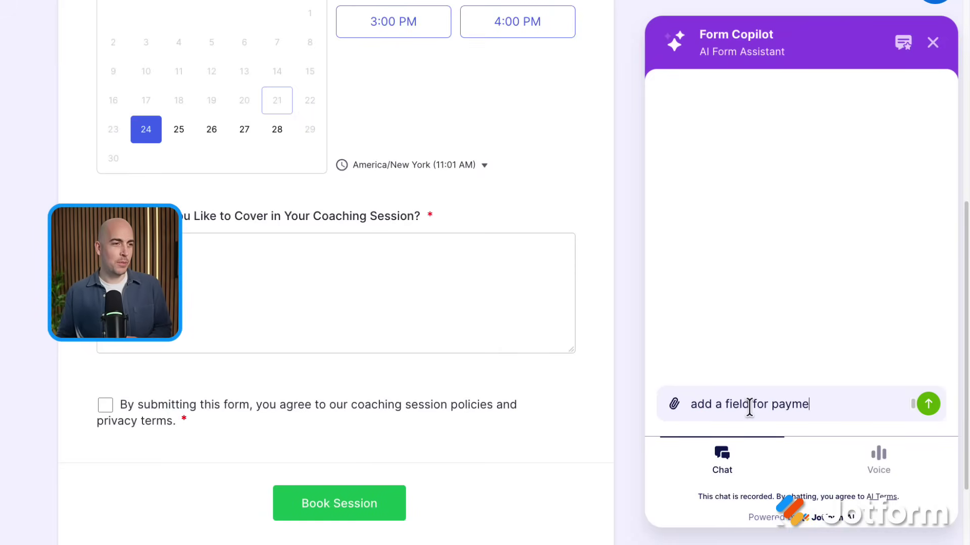
text(nt)
key(Return)
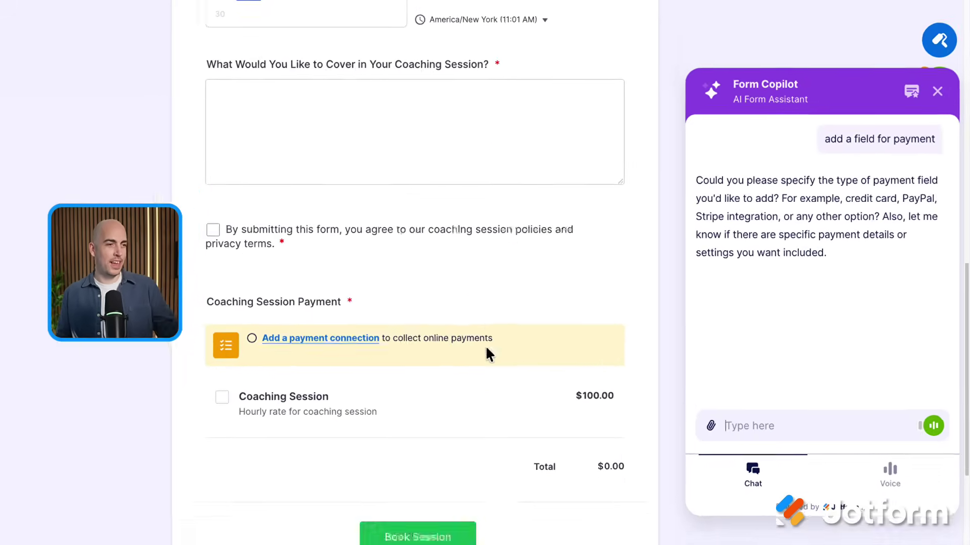
scroll(488, 347, down, 2)
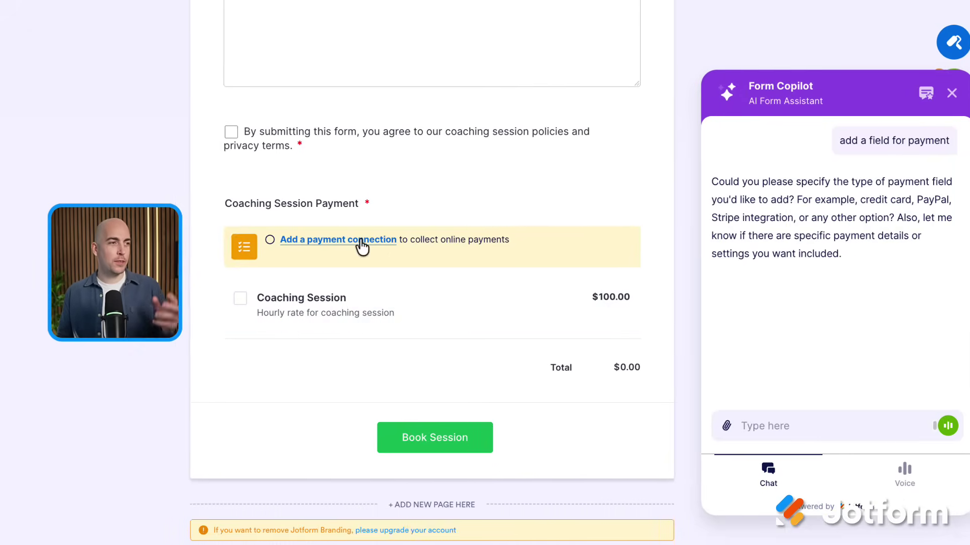
Browse the gateways in the Select Payment Gateway dialog for the payment field
click(348, 240)
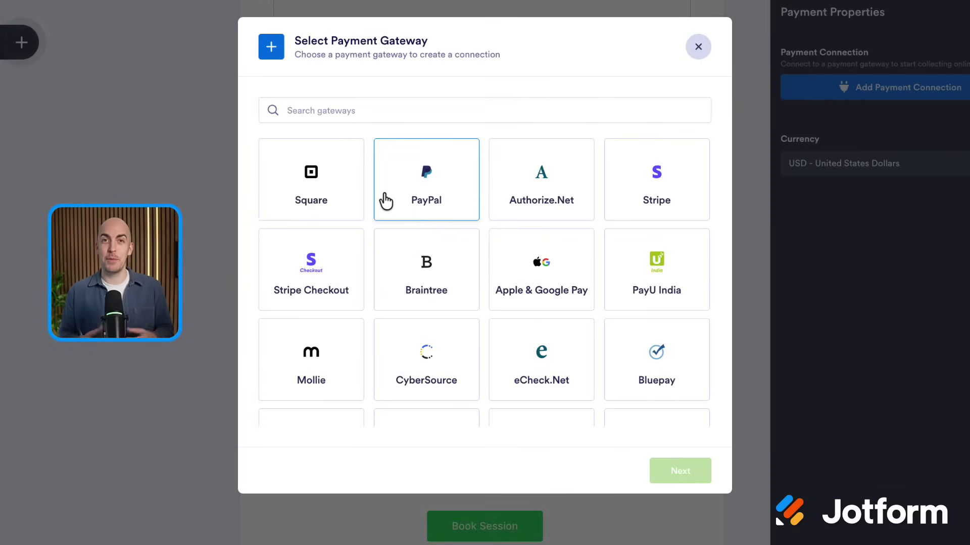
scroll(494, 303, down, 9)
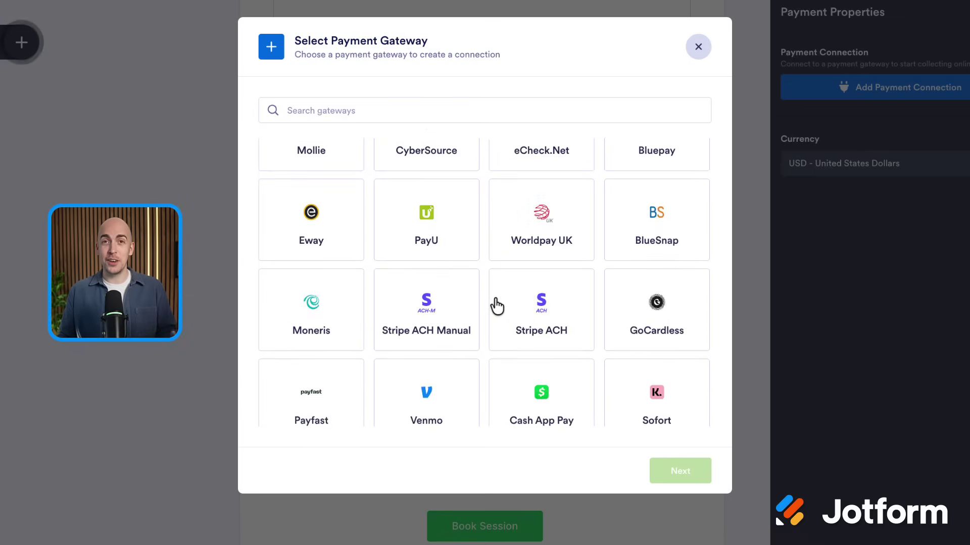
scroll(496, 305, down, 3)
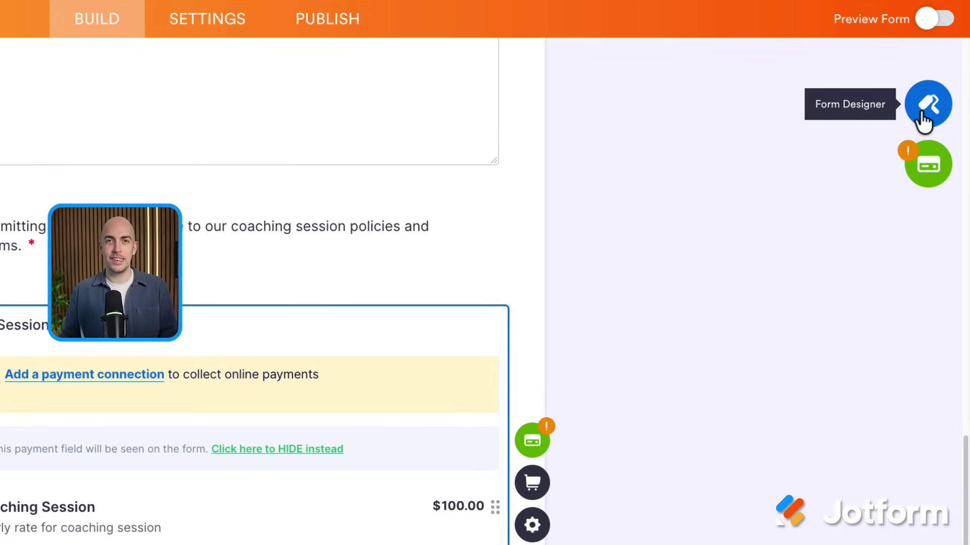
Look through Form Designer colors and styles, then apply the Green Nature theme
click(921, 111)
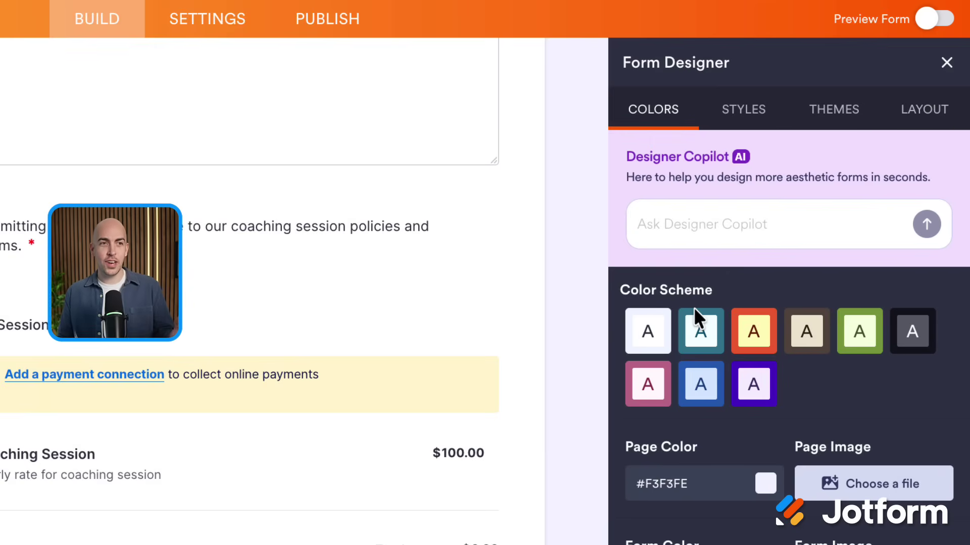
click(715, 221)
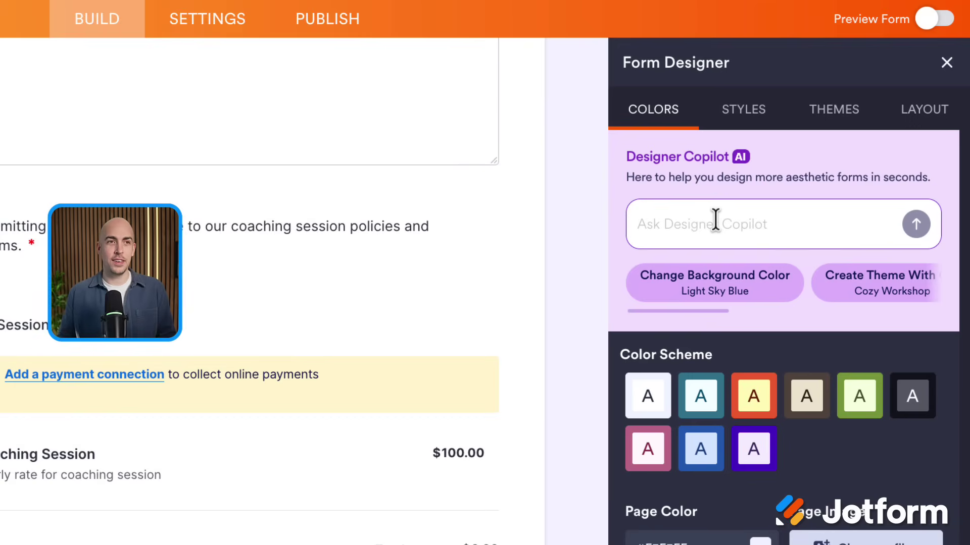
click(724, 121)
scroll(710, 470, down, 5)
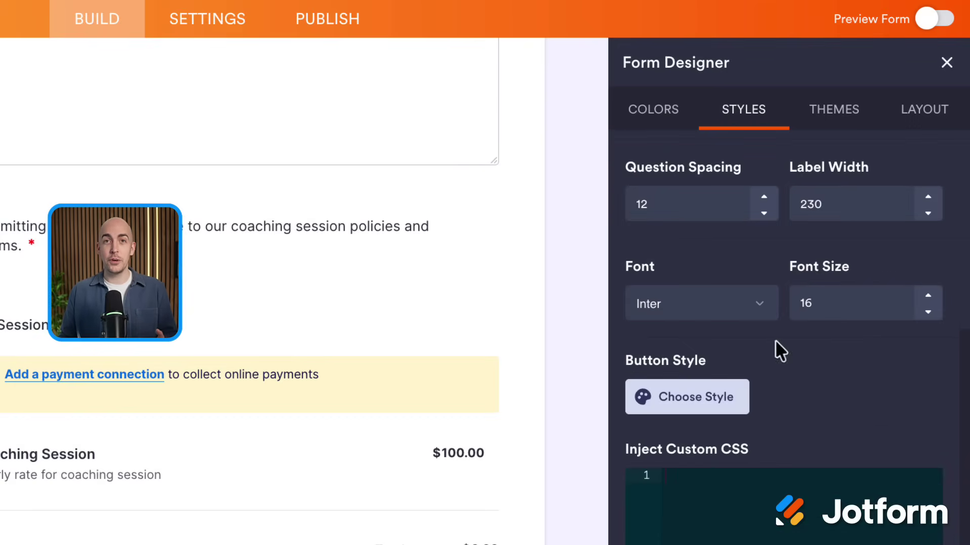
click(819, 133)
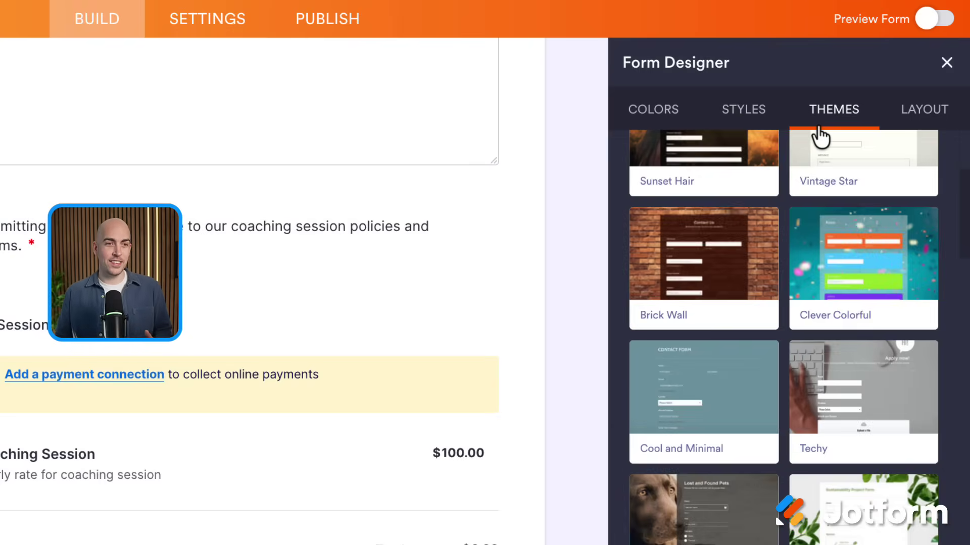
scroll(807, 285, down, 4)
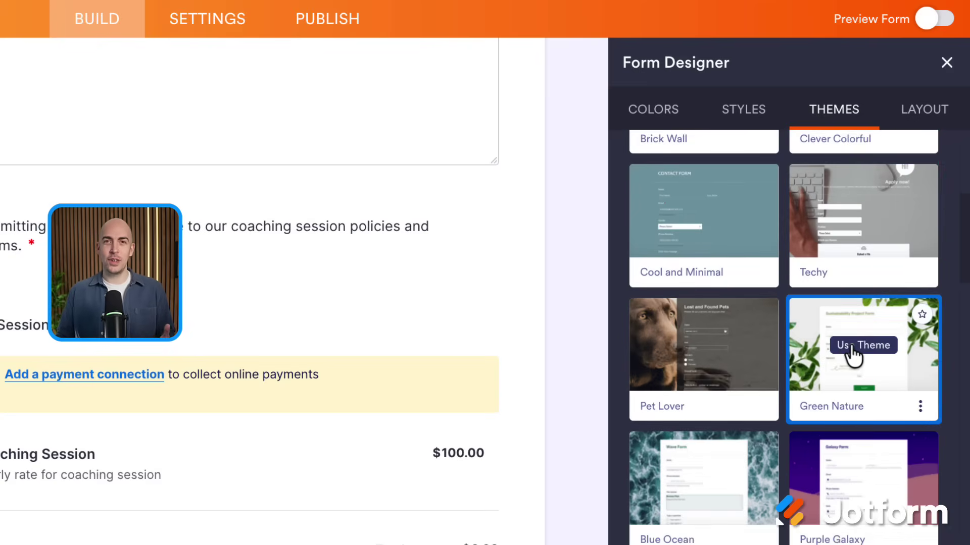
click(852, 348)
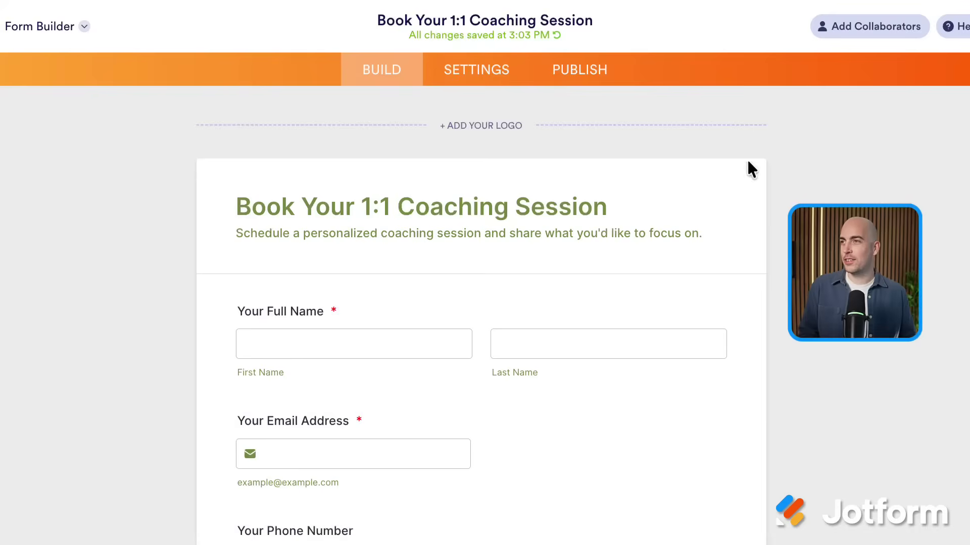
Open Form Settings for the Book Your 1:1 Coaching Session form
click(487, 77)
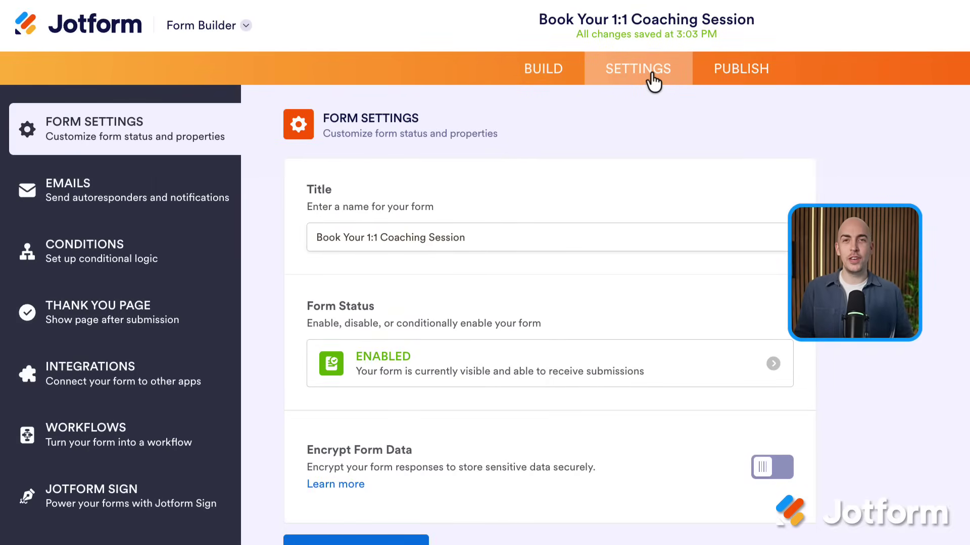
Review the Emails, Conditions and Integrations settings, then show the Publish tab's direct link
click(115, 196)
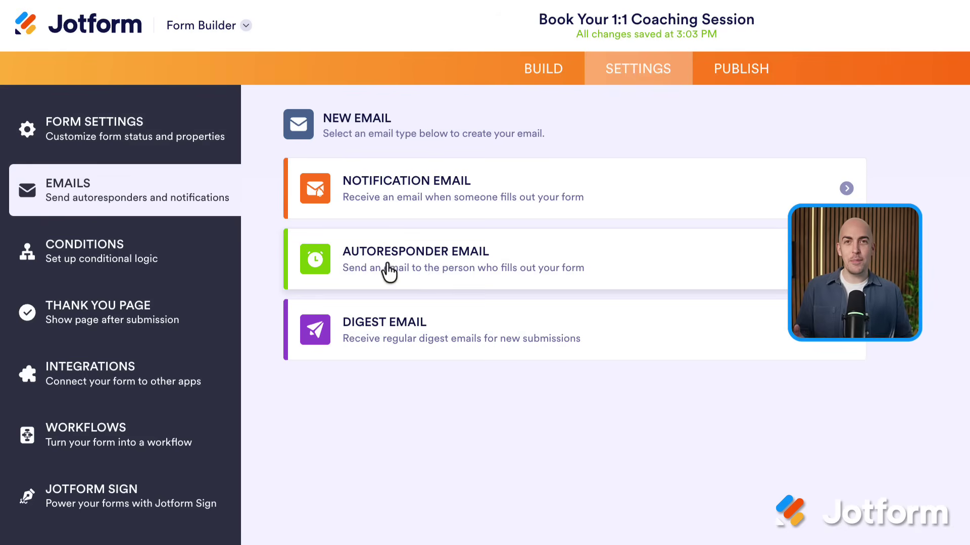
click(154, 270)
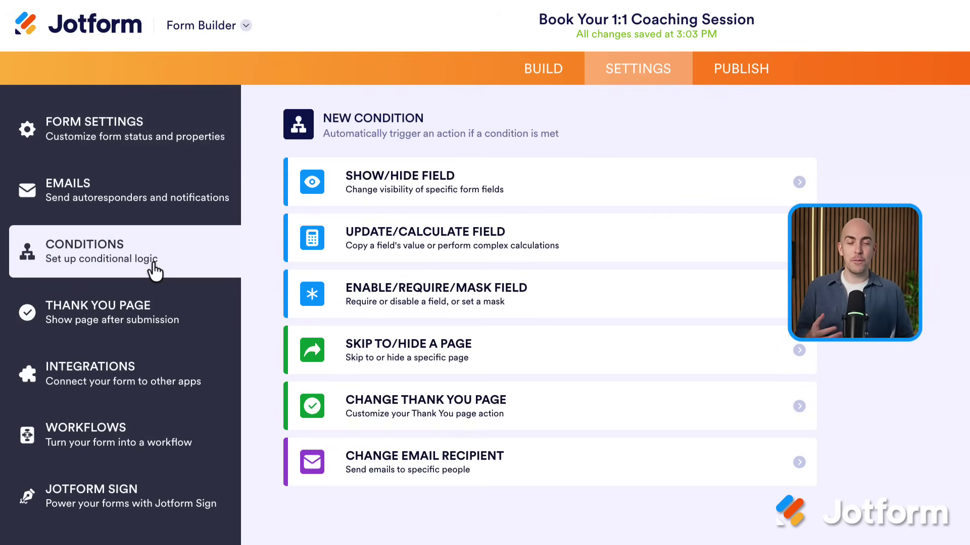
click(151, 370)
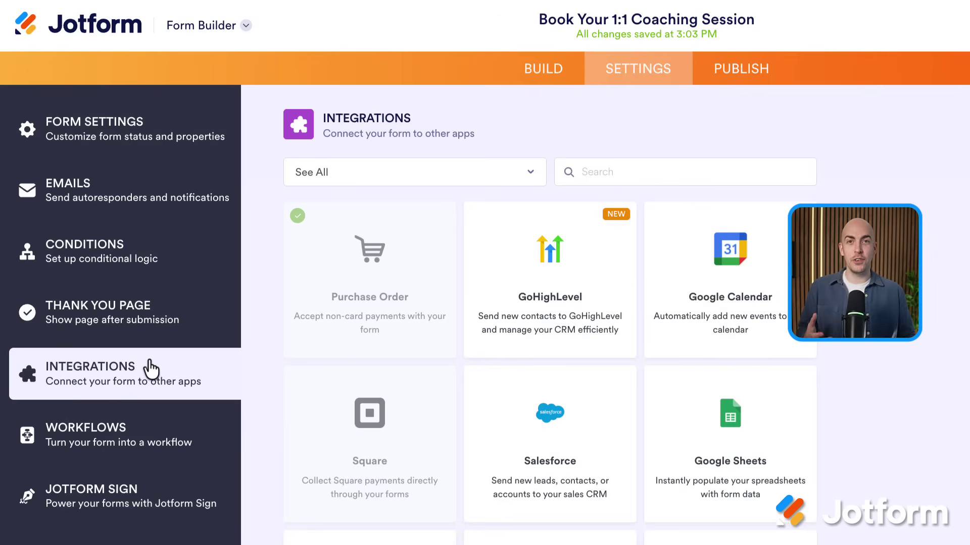
scroll(487, 373, down, 1)
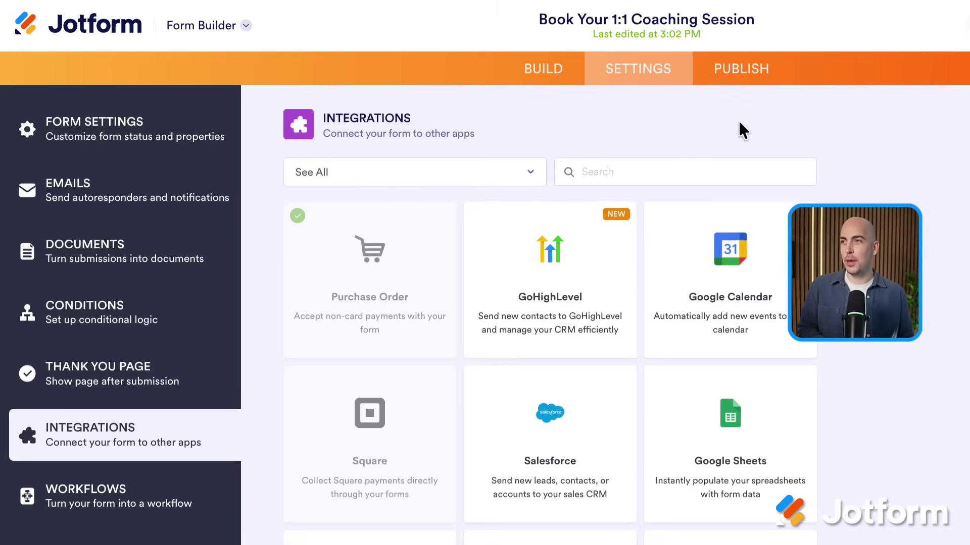
click(728, 81)
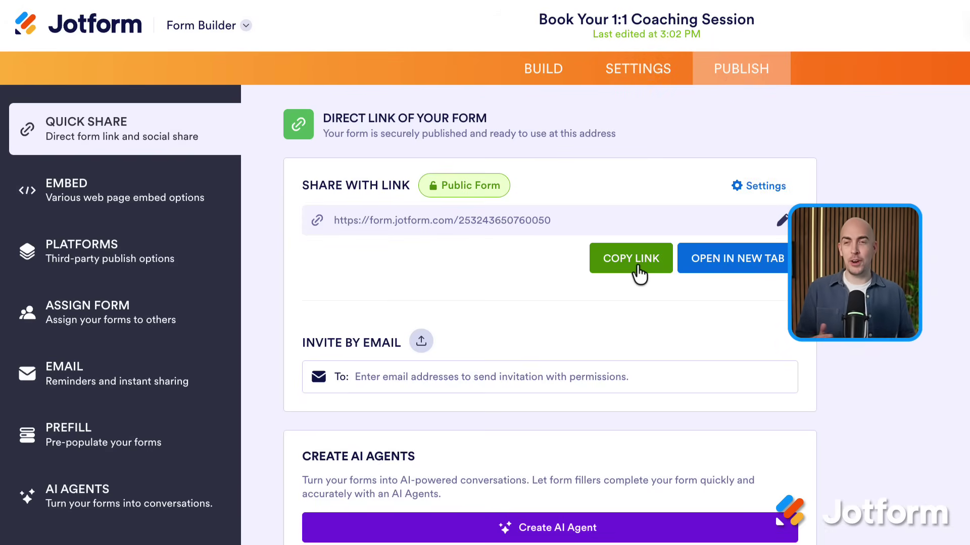
Show the form link's QR code, then the Embed page with its script snippet
scroll(520, 269, down, 4)
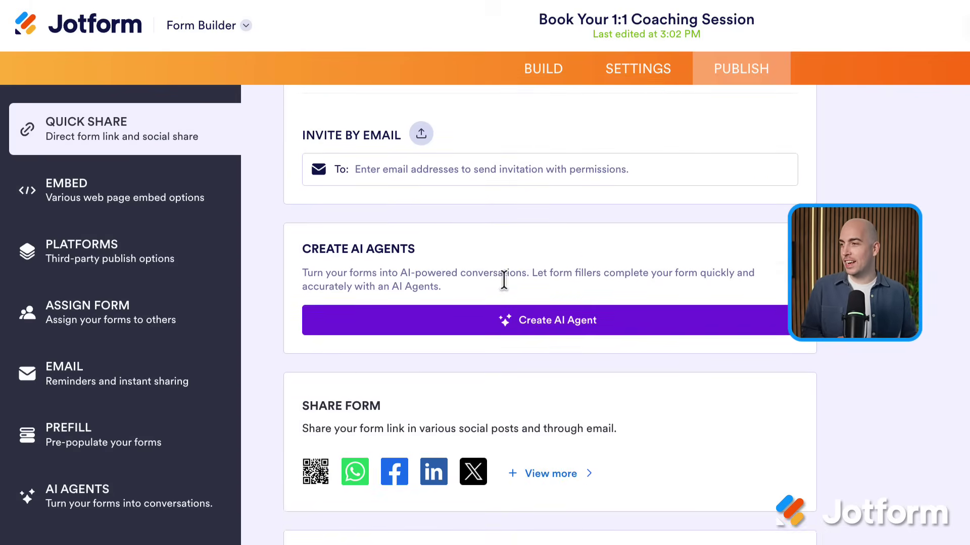
click(315, 473)
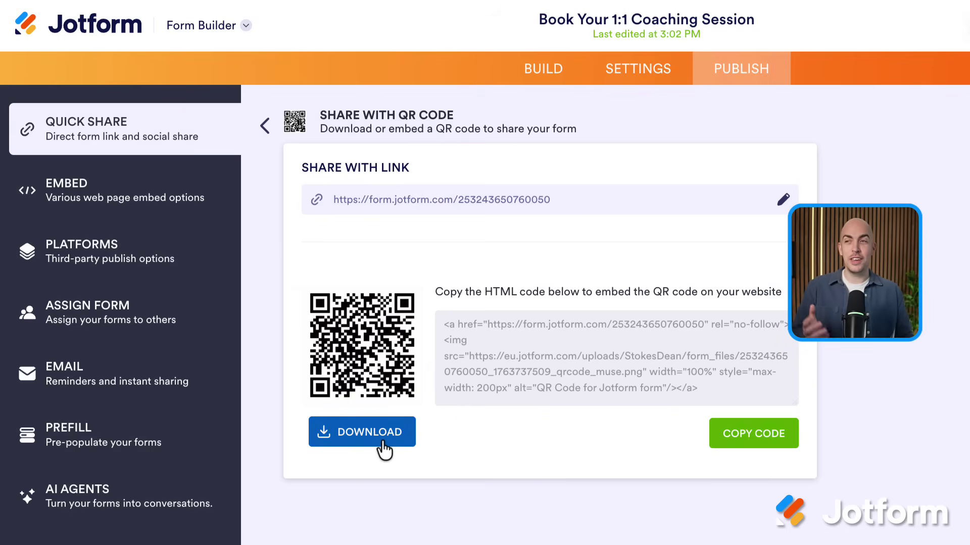
click(172, 203)
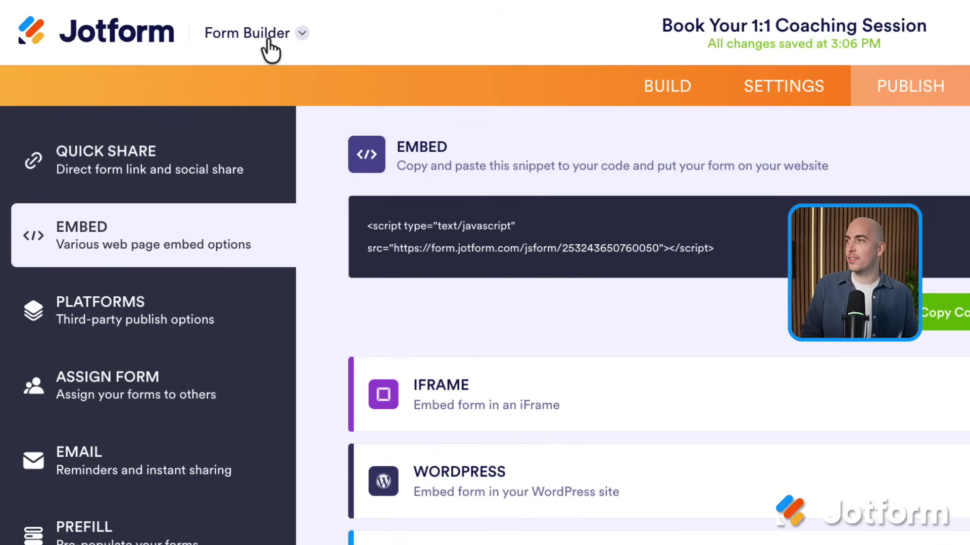
Open the form's Inbox, then view the coaching submission as a Jotform Tables row
click(299, 36)
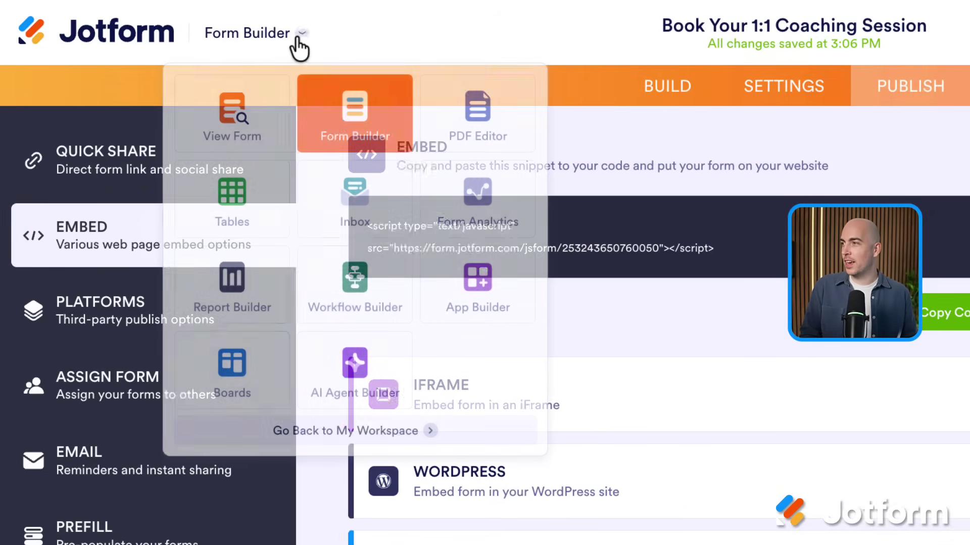
click(367, 212)
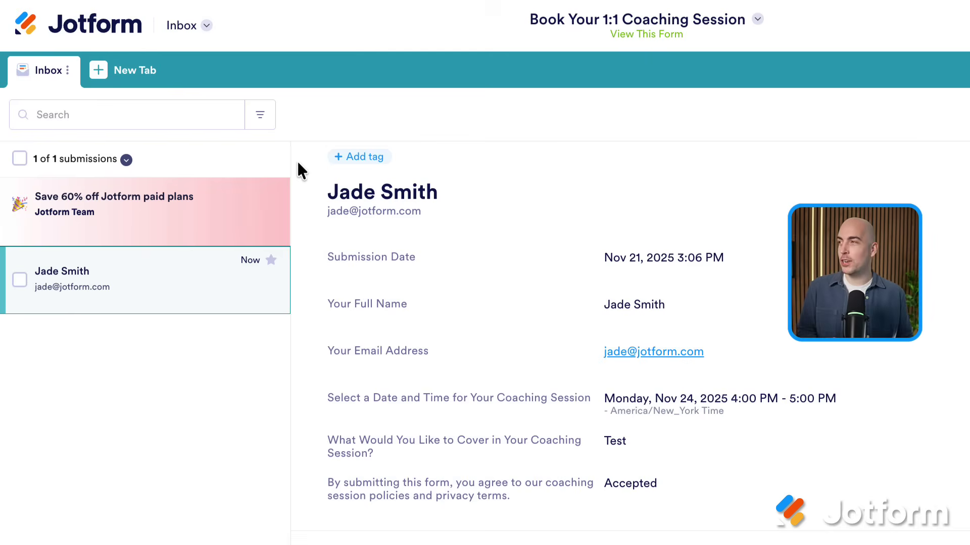
click(187, 26)
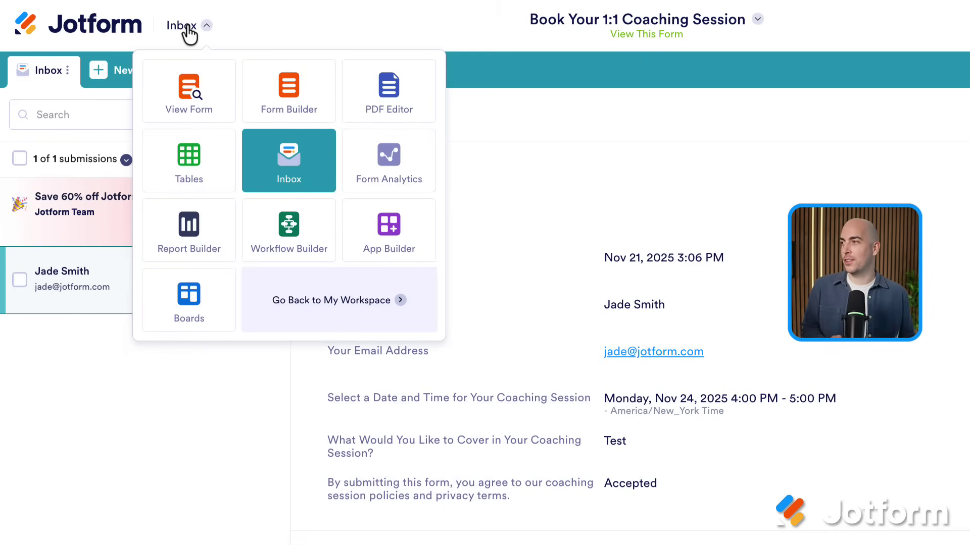
click(211, 161)
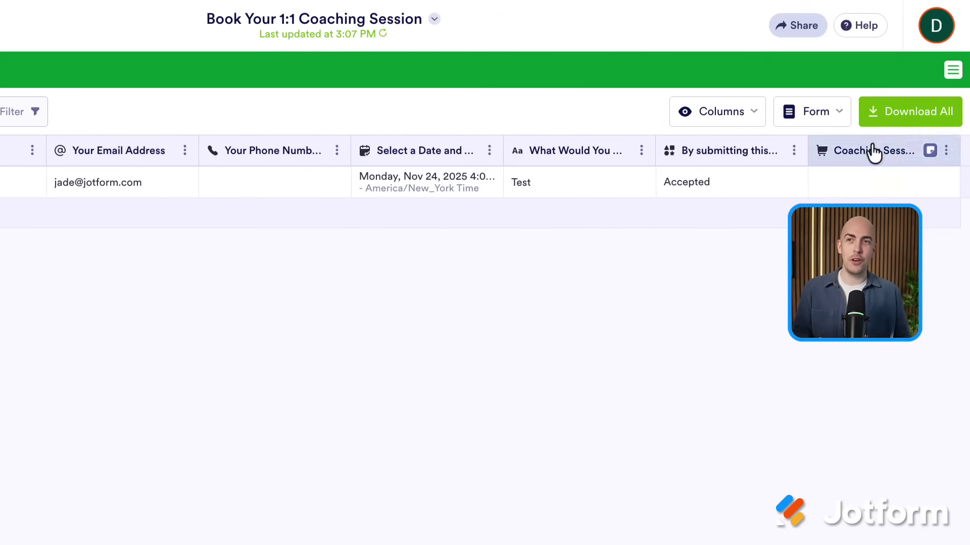
Show the Download as CSV and Download as Excel options for all coaching form submissions
click(898, 123)
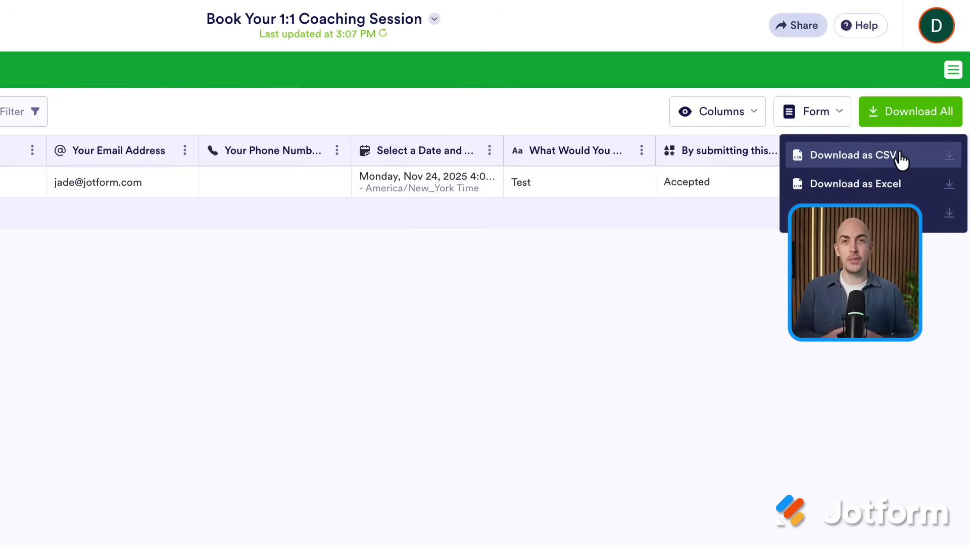